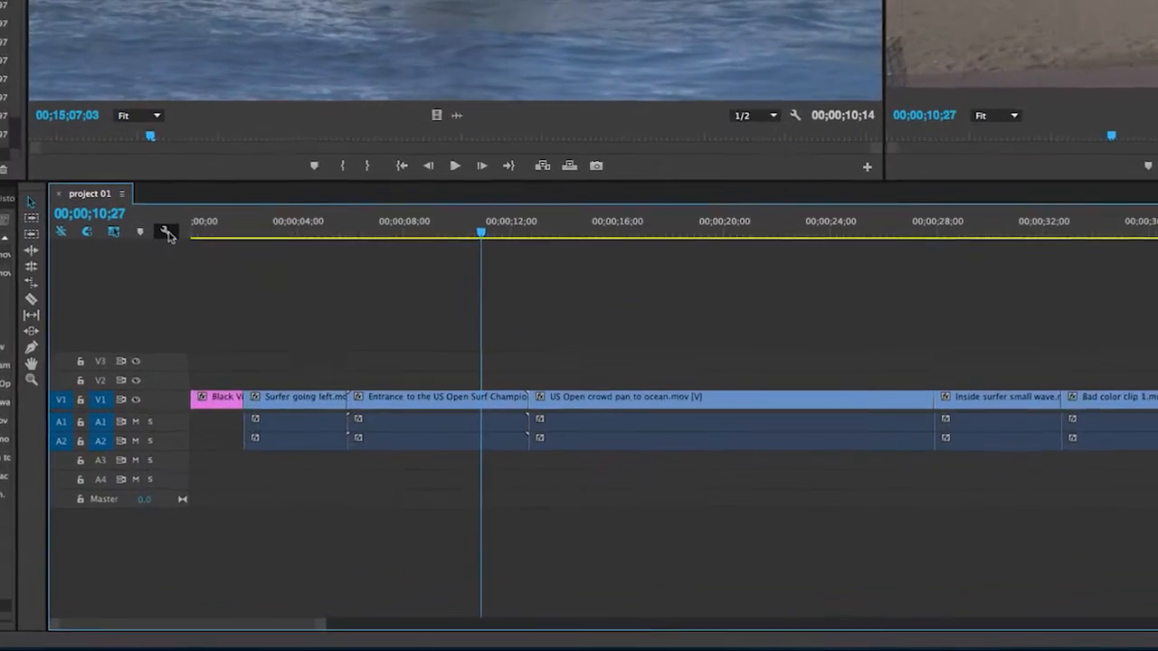
Expand all tracks of the project 01 sequence so the clips' audio waveforms are displayed.
{"action": "left_click", "coordinate": [259, 404]}
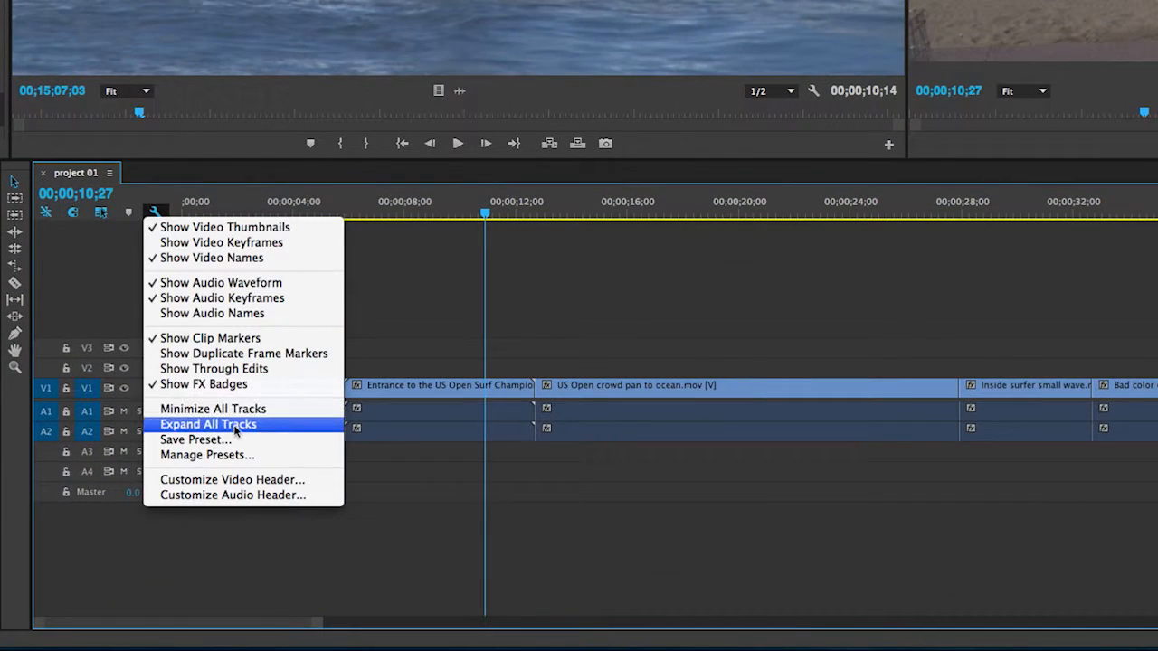
{"action": "left_click", "coordinate": [277, 425]}
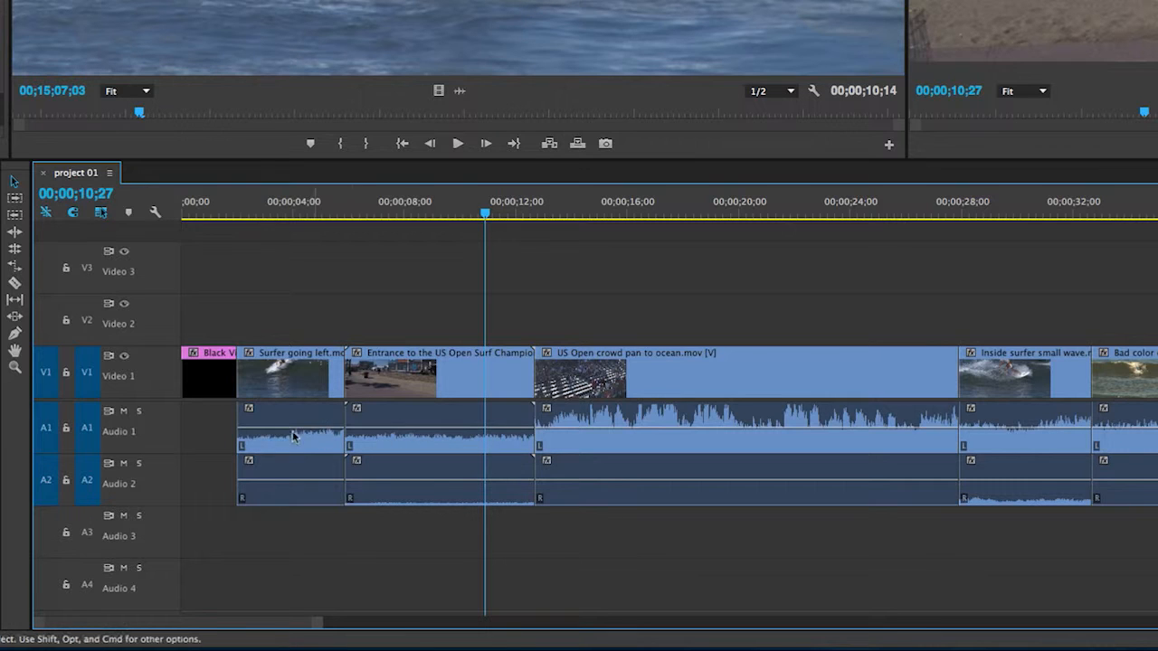
Compare the audio waveforms of the Entrance to the US Open Surf clip and the US Open crowd pan clip.
{"action": "left_click", "coordinate": [406, 437]}
{"action": "left_click_drag", "start_coordinate": [406, 437], "coordinate": [409, 436]}
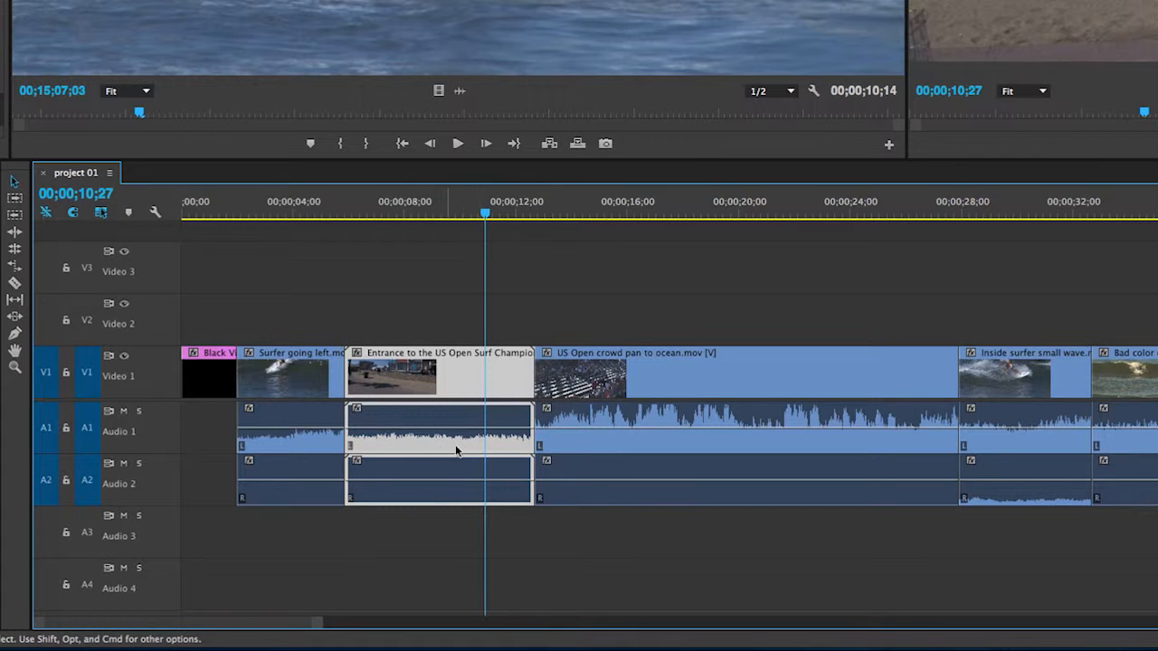
{"action": "left_click", "coordinate": [560, 443]}
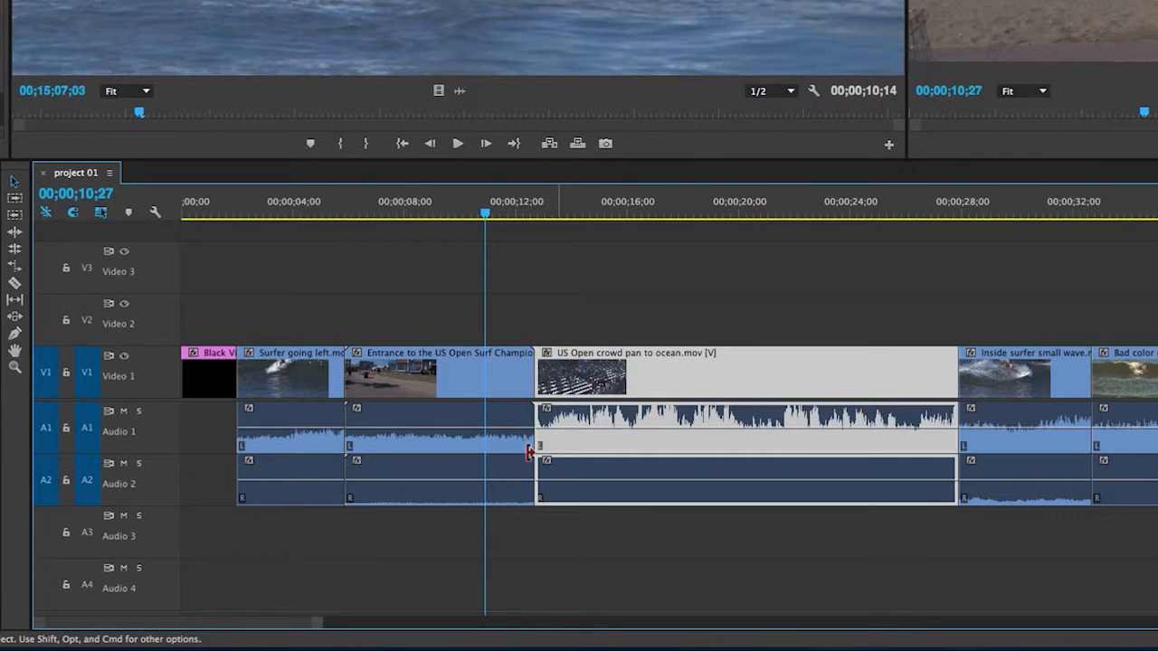
{"action": "left_click", "coordinate": [555, 533]}
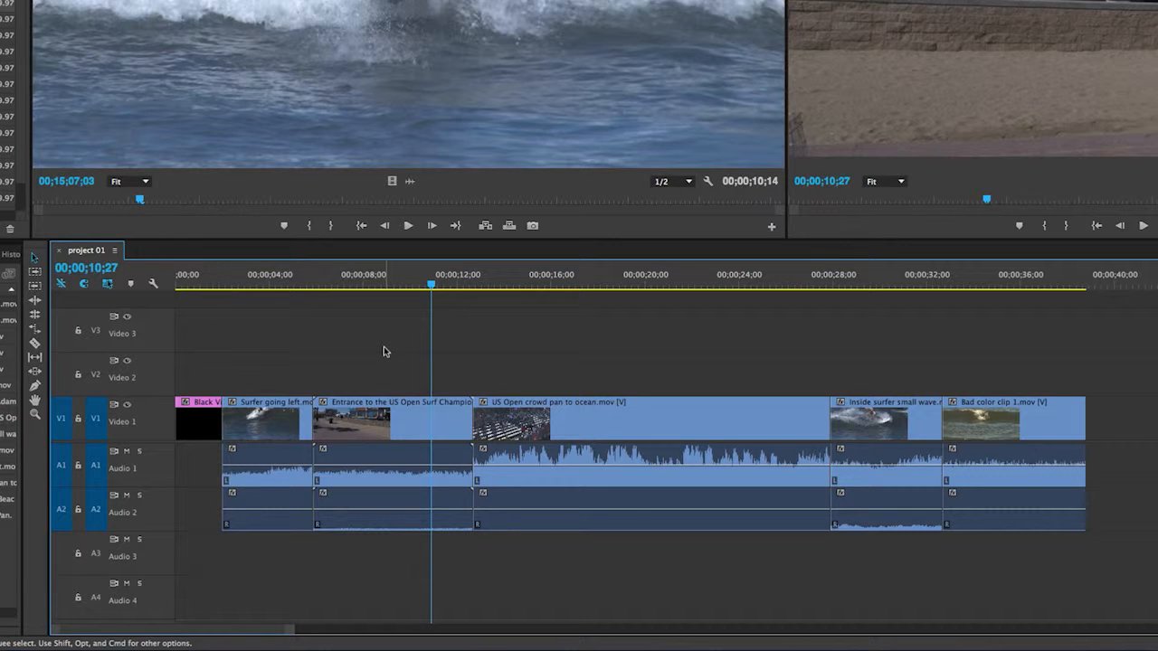
Play the opening part of the sequence while watching the audio meters, and stop within the Entrance clip.
{"action": "left_click", "coordinate": [256, 283]}
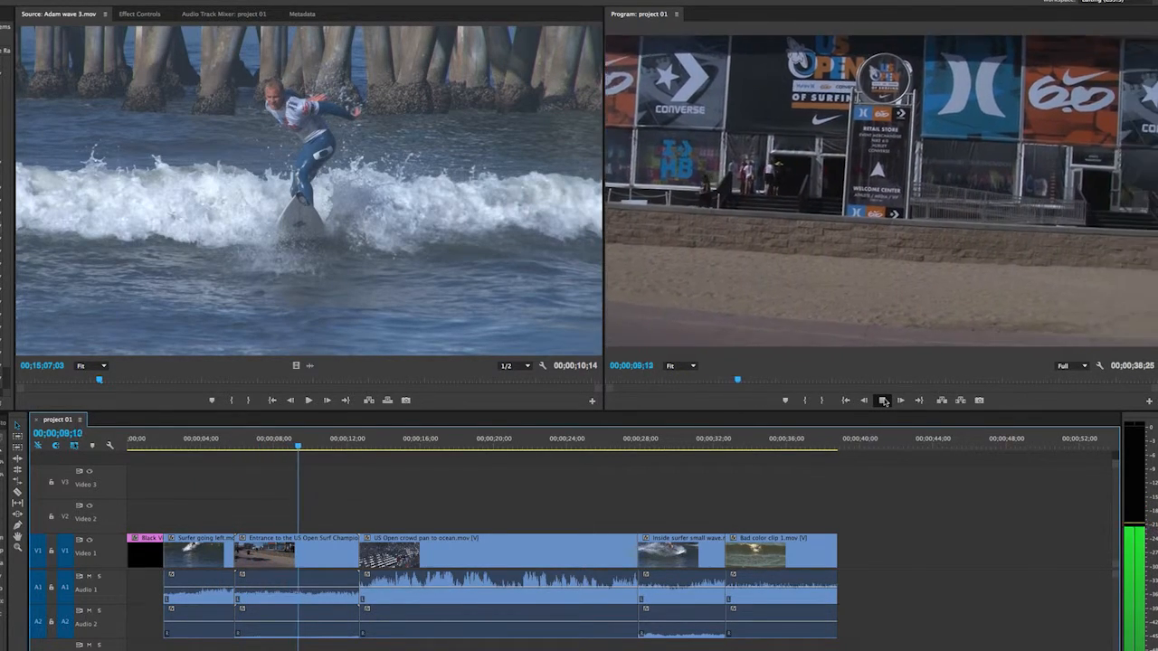
{"action": "left_click", "coordinate": [883, 400]}
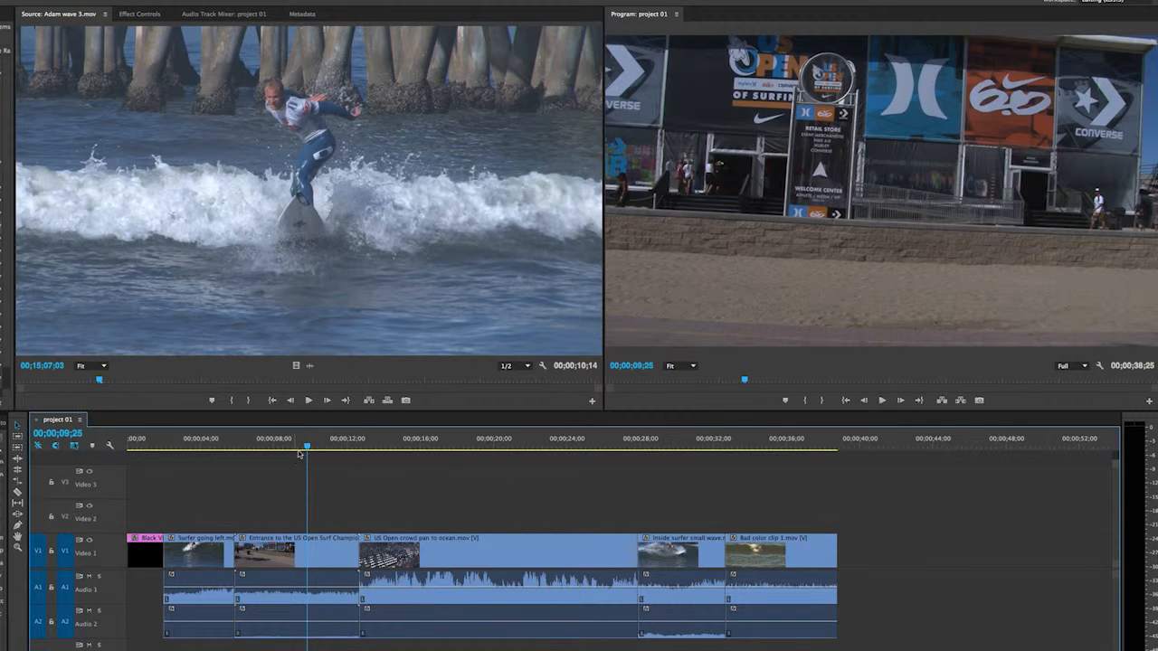
Raise the Entrance clip's Audio 1 volume line to the top, play the clip, and return the playhead to its start.
{"action": "left_click_drag", "start_coordinate": [299, 452], "coordinate": [244, 448]}
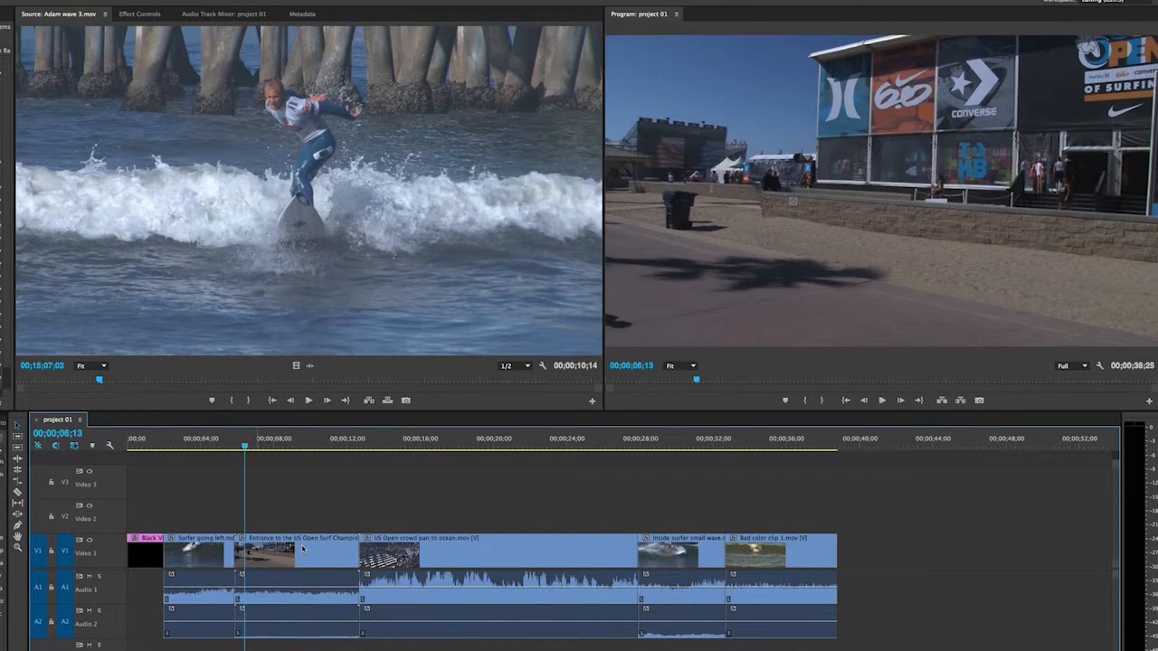
{"action": "left_click", "coordinate": [304, 593]}
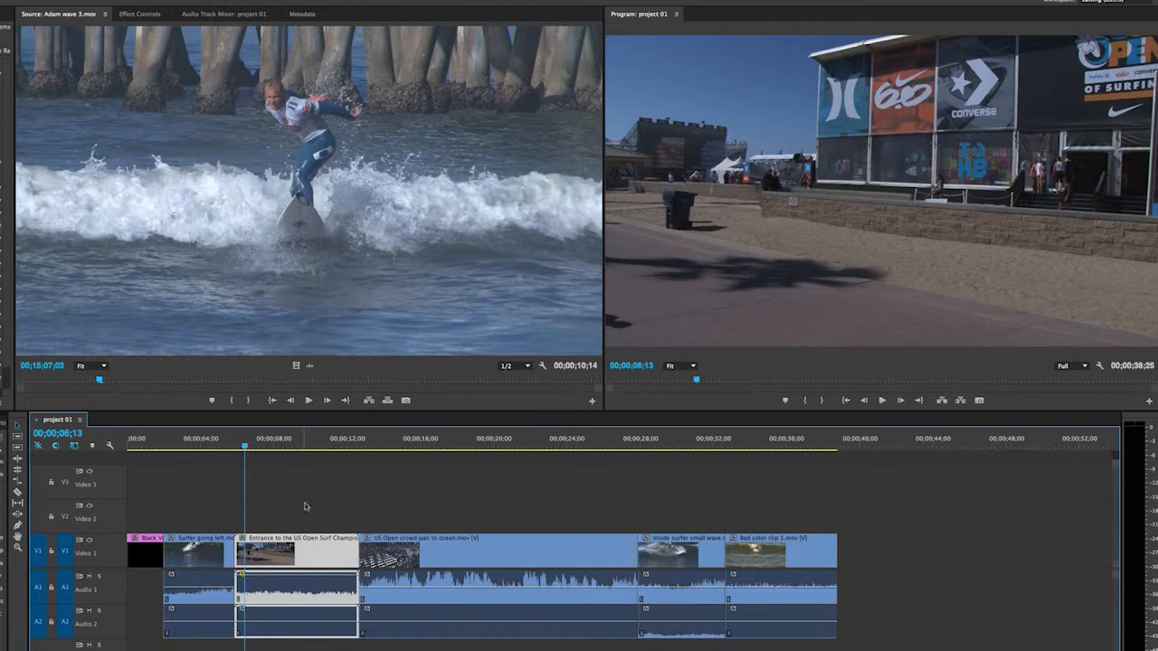
{"action": "key", "text": "space"}
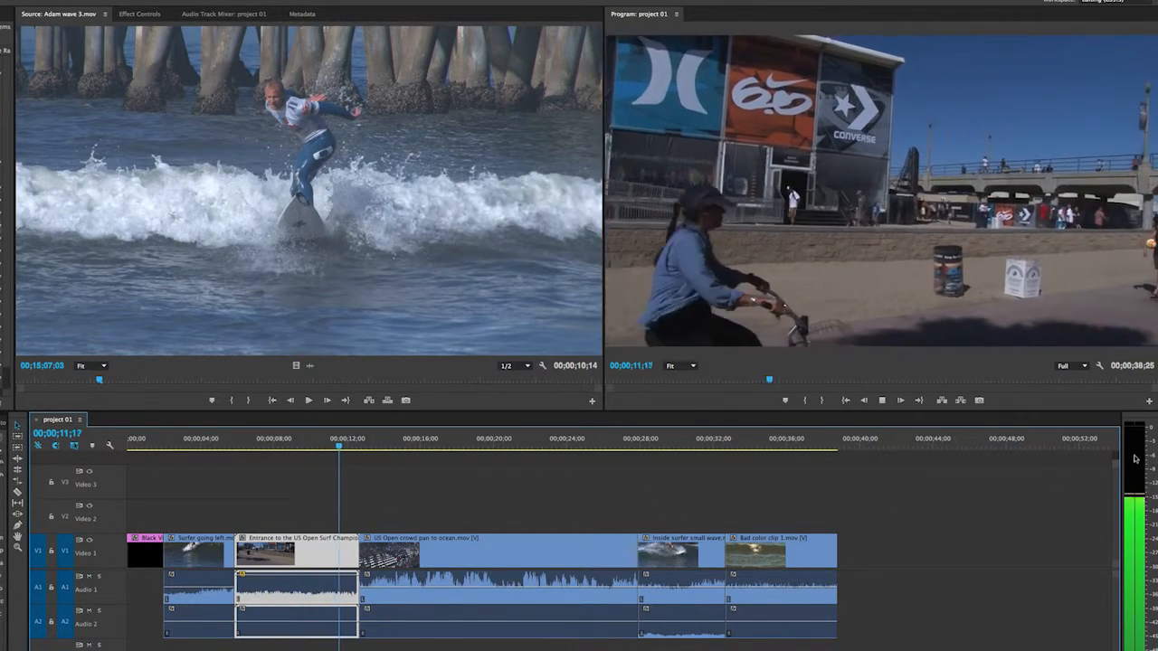
{"action": "key", "text": "space"}
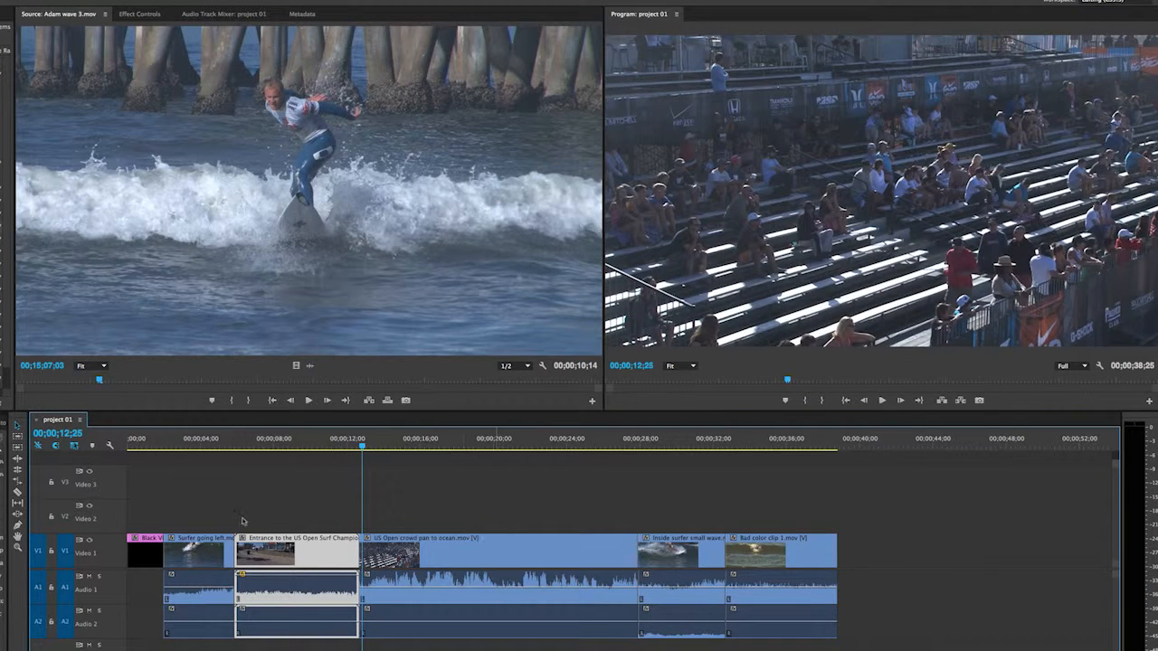
{"action": "left_click", "coordinate": [235, 443]}
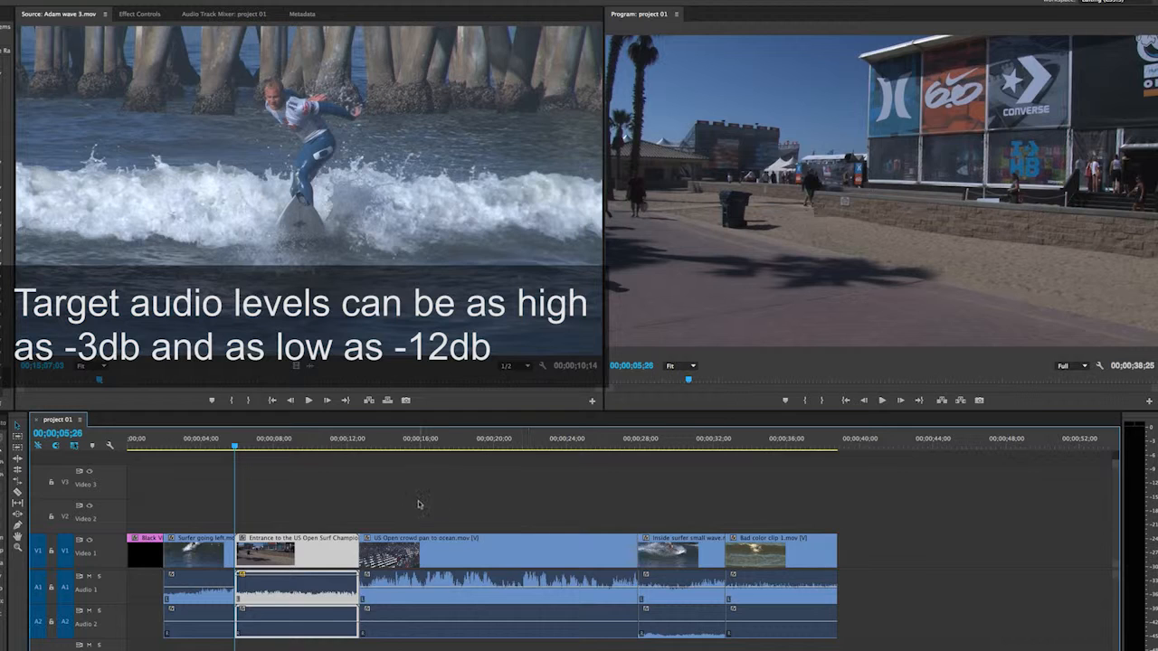
Play the Entrance clip again from 00;00;07;02 while checking its level on the audio meters.
{"action": "left_click", "coordinate": [306, 495]}
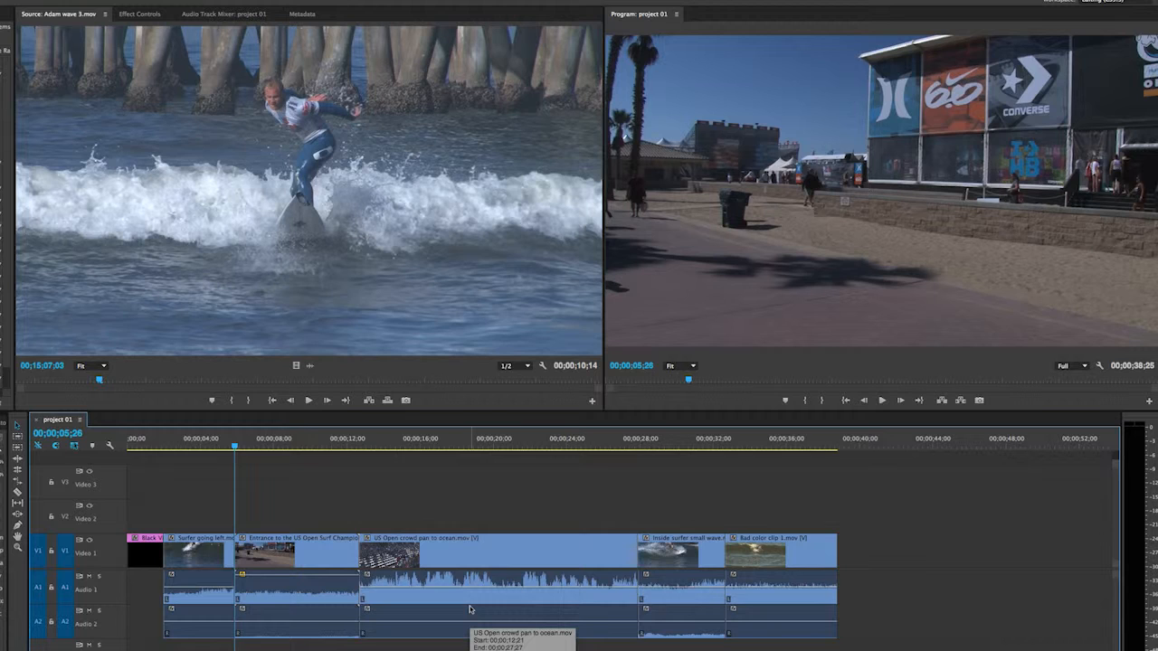
{"action": "left_click", "coordinate": [291, 582]}
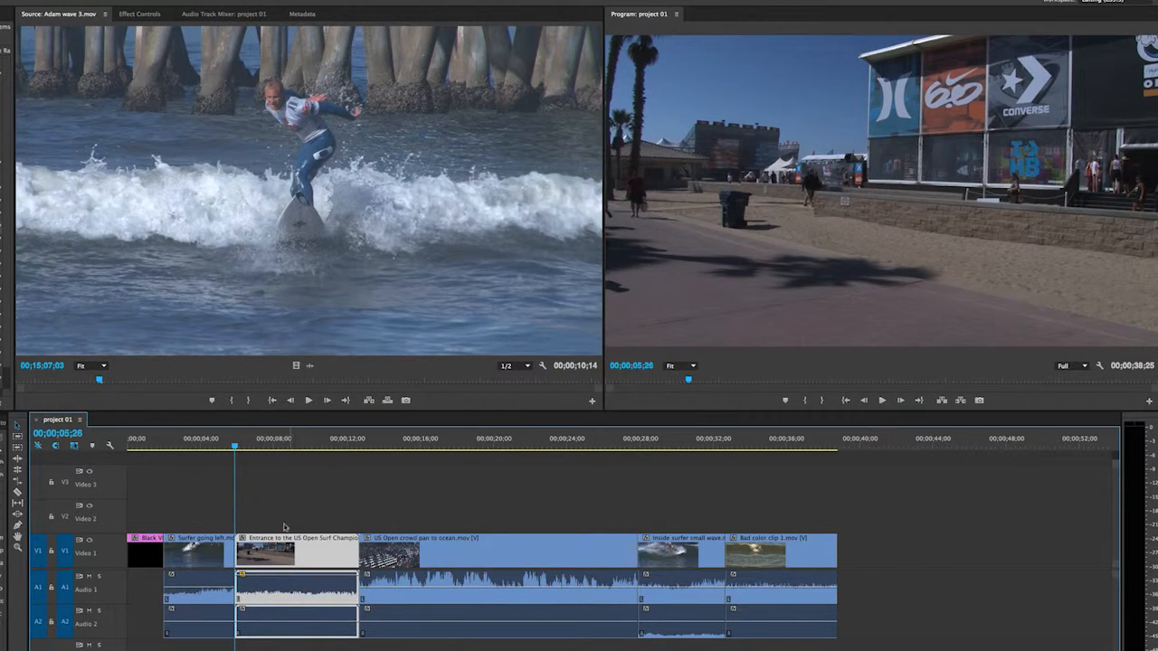
{"action": "left_click", "coordinate": [257, 444]}
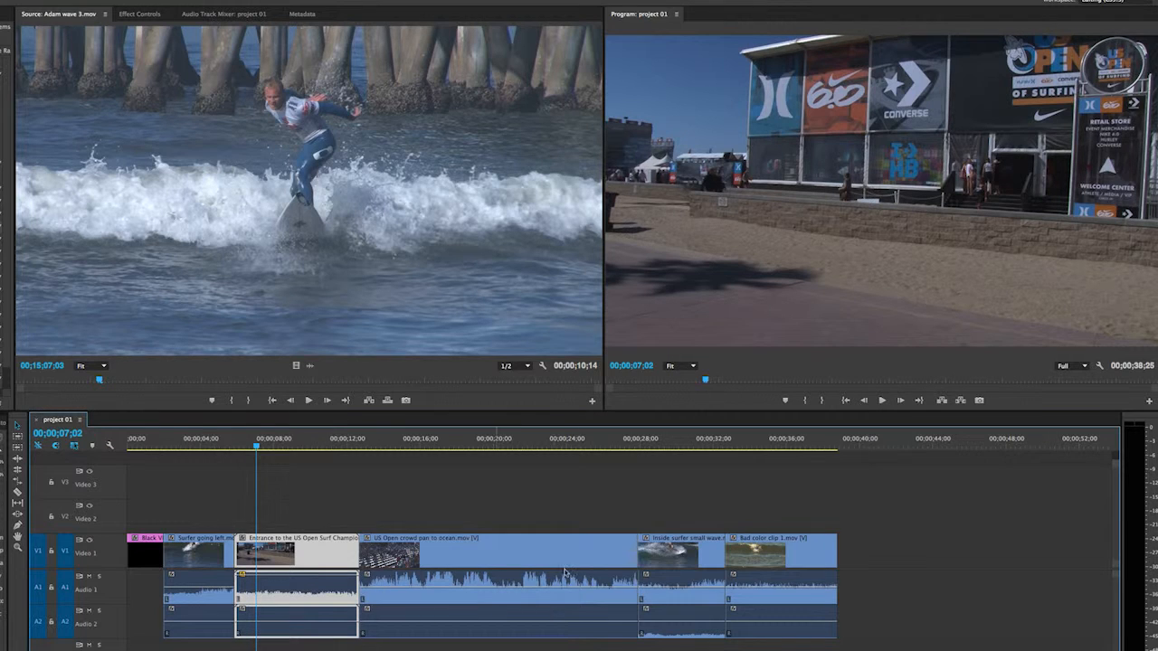
{"action": "left_click", "coordinate": [882, 400]}
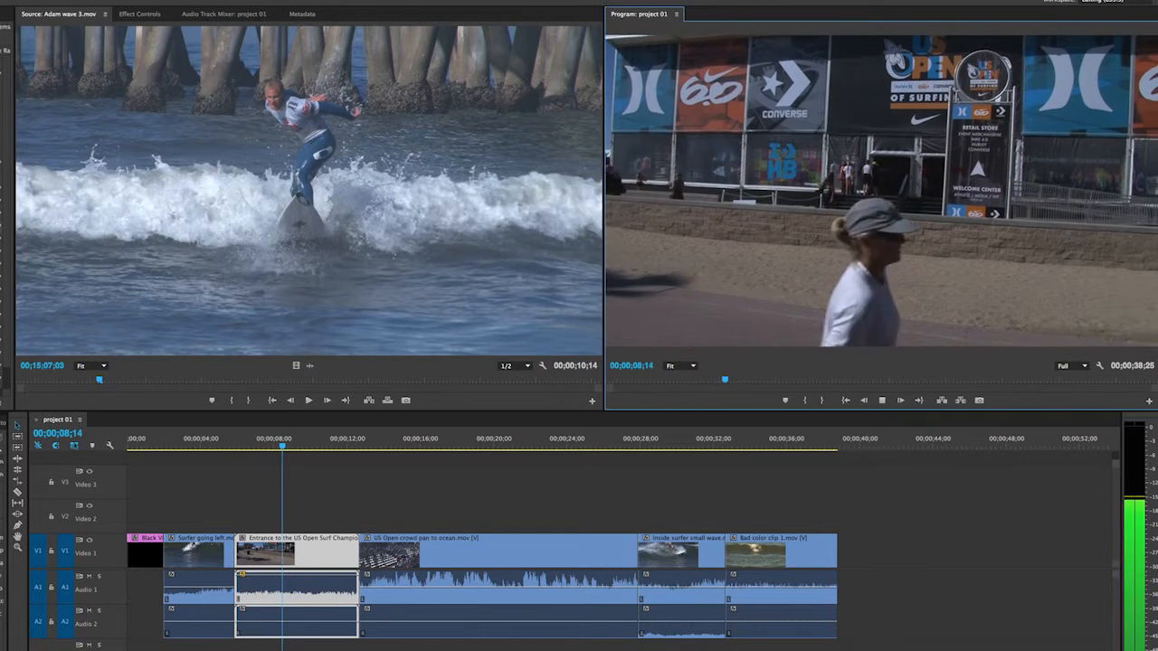
{"action": "key", "text": "space"}
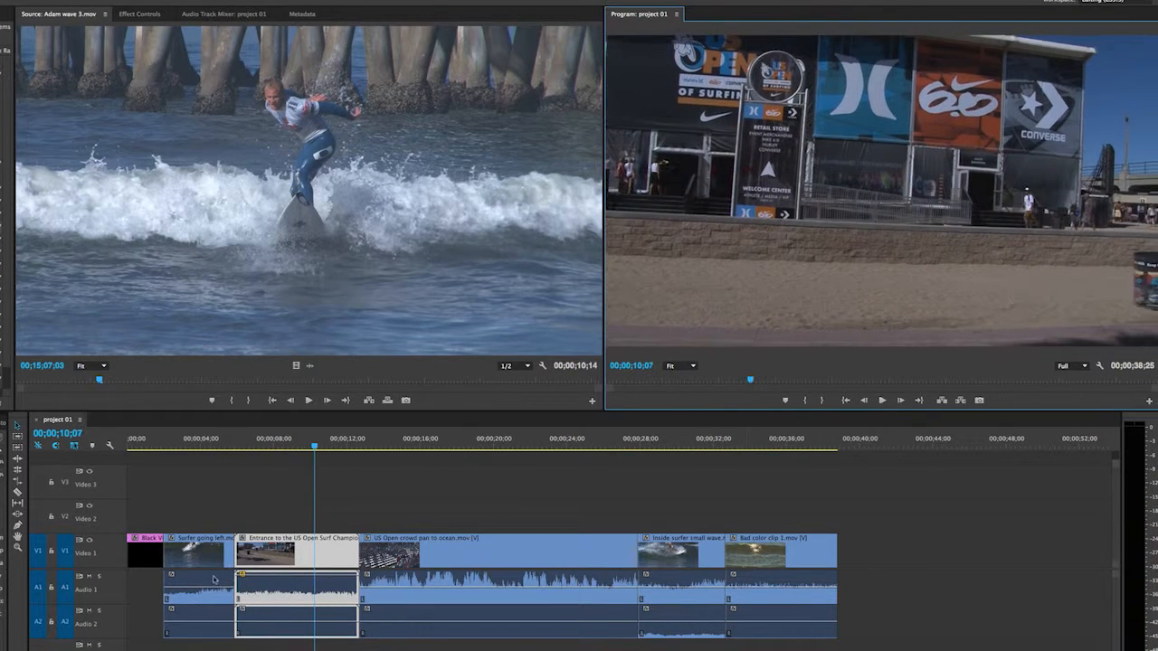
Raise the Entrance clip's Audio 2 volume line to the top and play the clip to check the level.
{"action": "left_click", "coordinate": [299, 626], "text": "shift"}
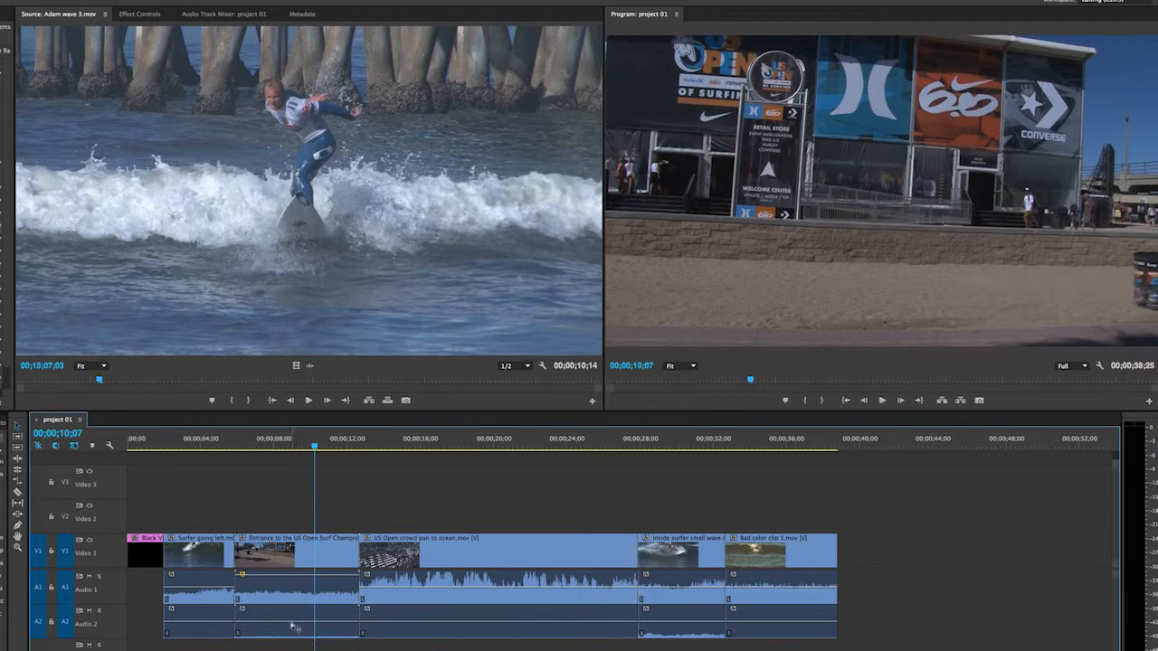
{"action": "left_click", "coordinate": [296, 626]}
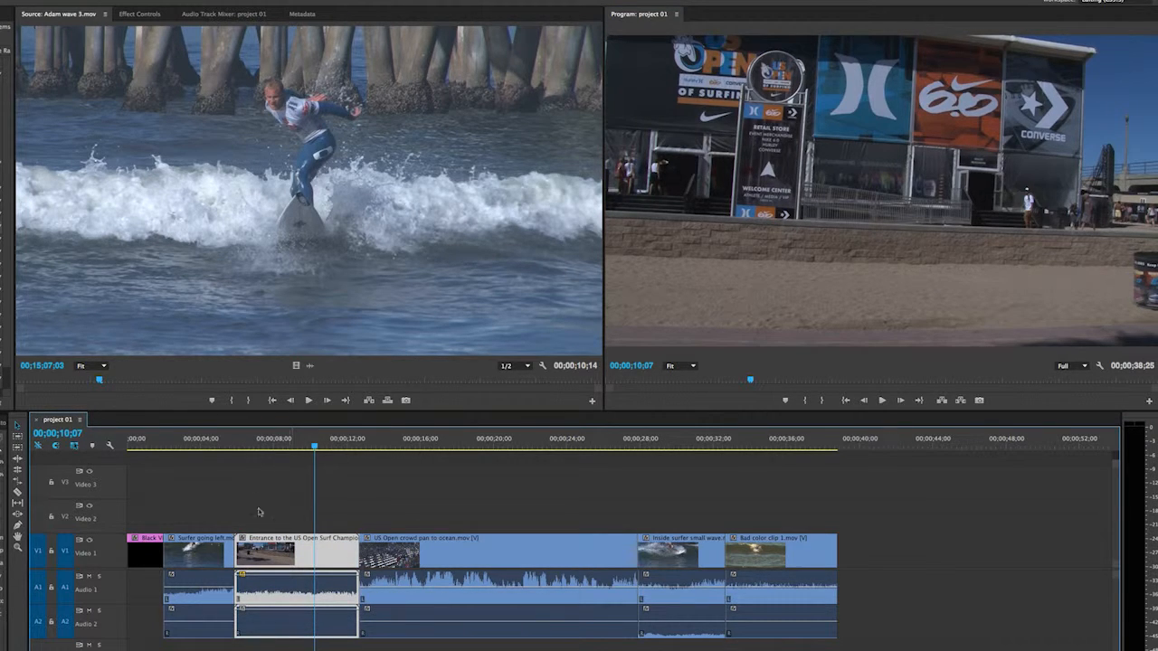
{"action": "left_click", "coordinate": [248, 442]}
{"action": "key", "text": "space"}
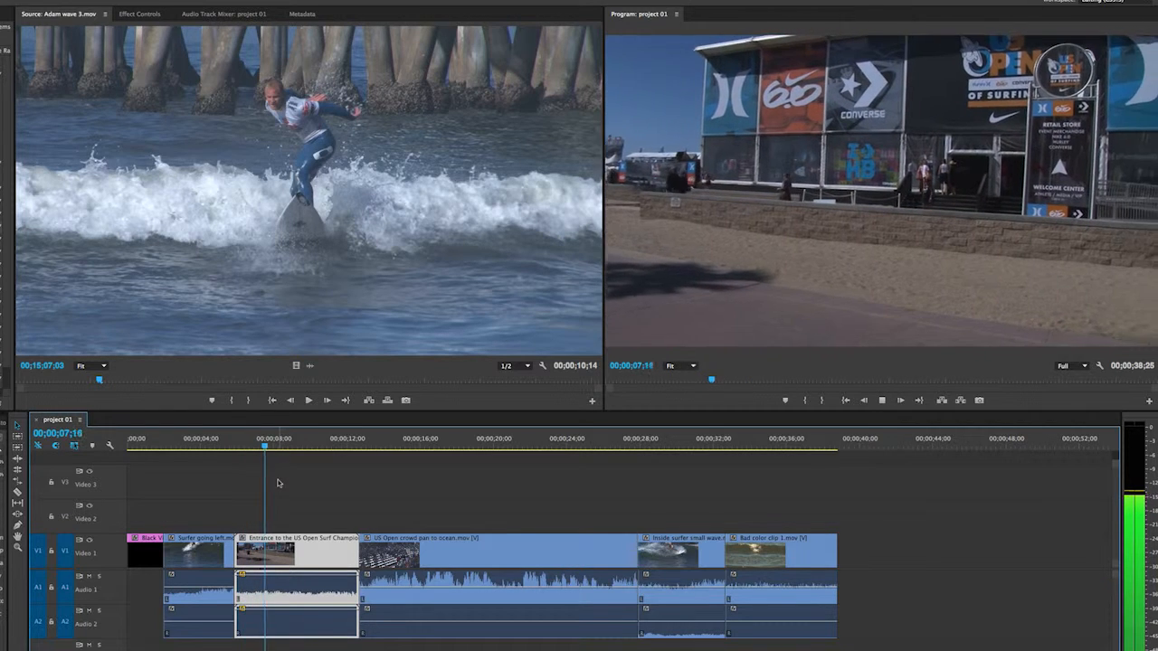
{"action": "left_click", "coordinate": [323, 499]}
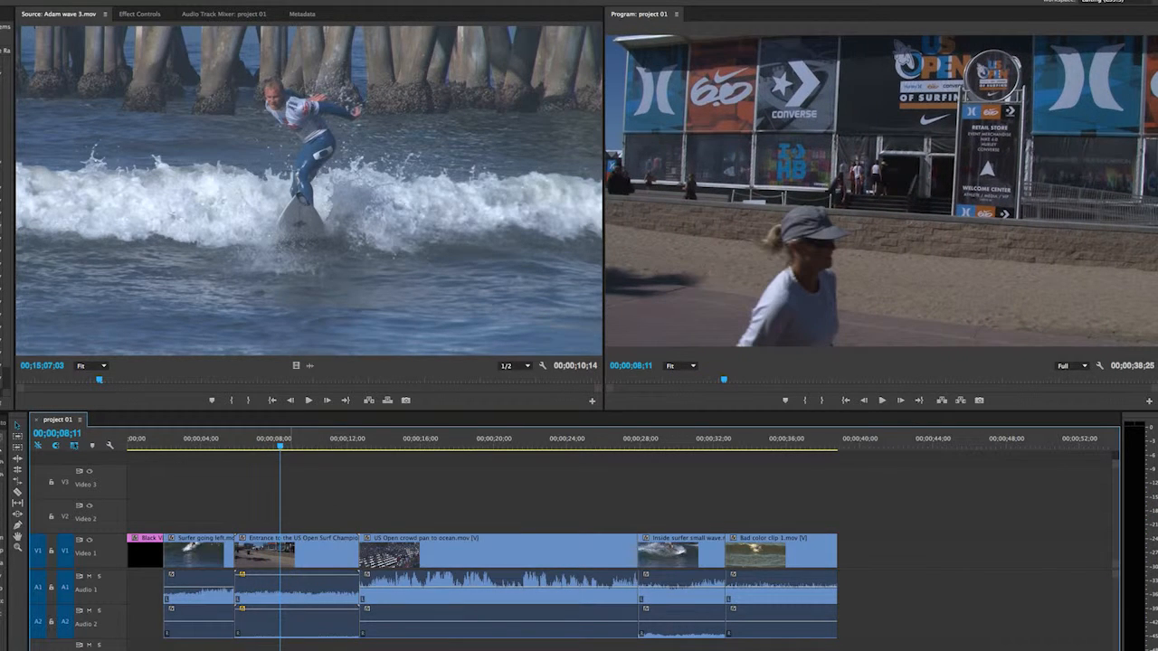
Increase the Entrance clip's audio gain in the Audio Gain settings using the Adjust Gain by option.
{"action": "left_click", "coordinate": [299, 615]}
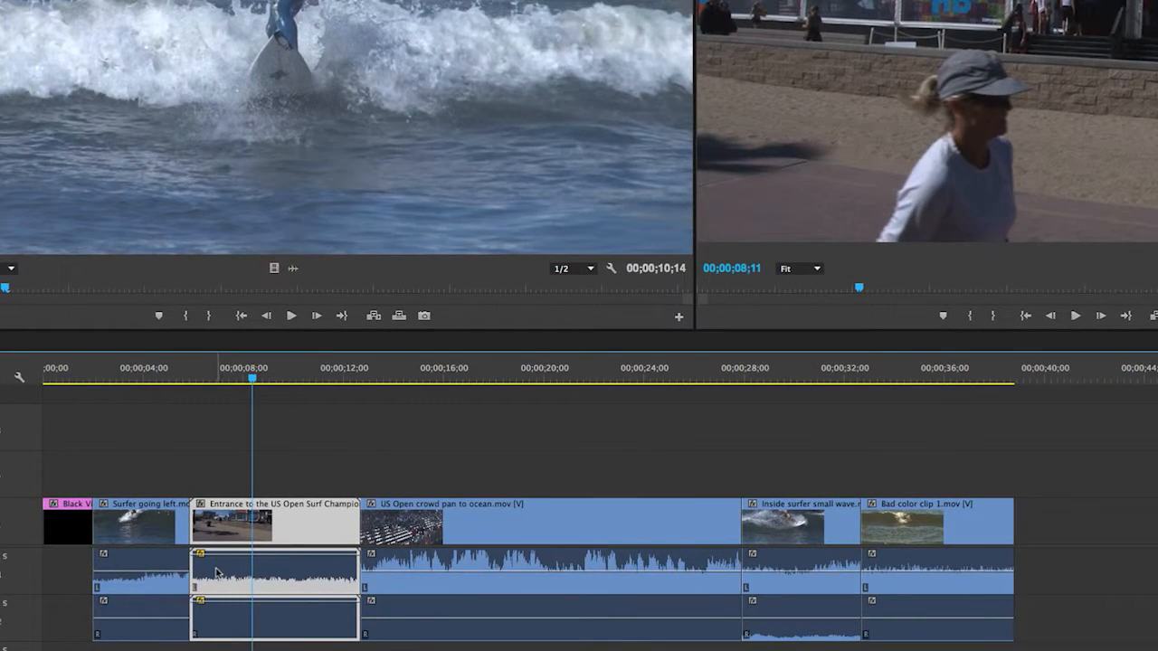
{"action": "right_click", "coordinate": [255, 588]}
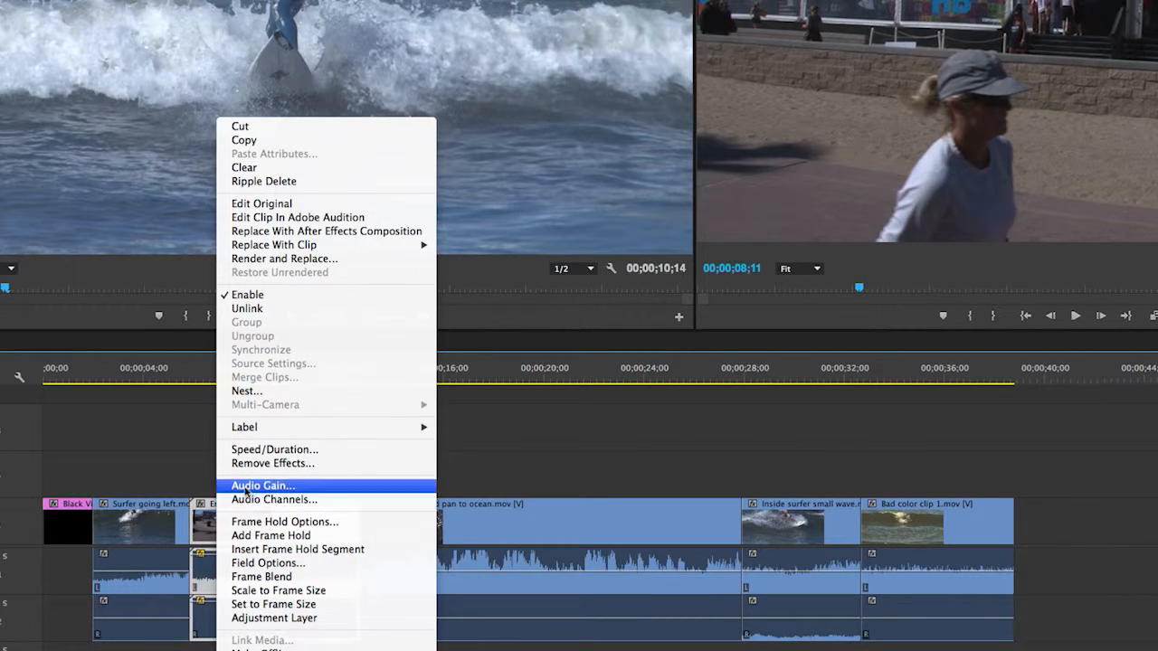
{"action": "left_click", "coordinate": [340, 491]}
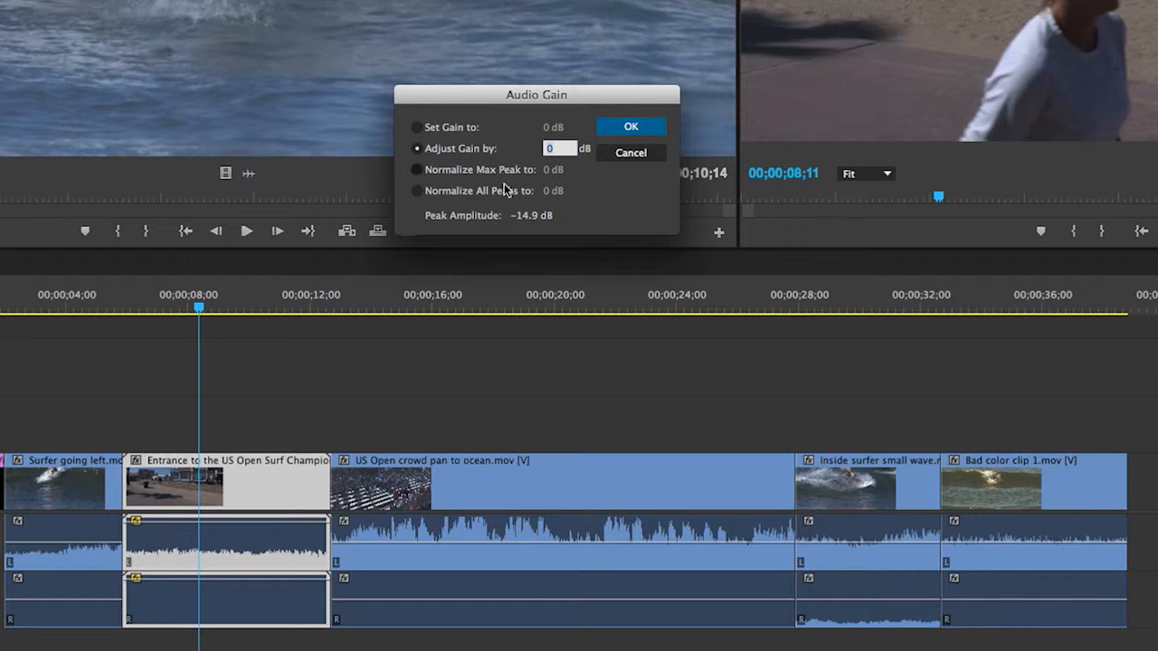
{"action": "left_click", "coordinate": [562, 149]}
{"action": "double_click", "coordinate": [562, 149]}
{"action": "left_click", "coordinate": [646, 126]}
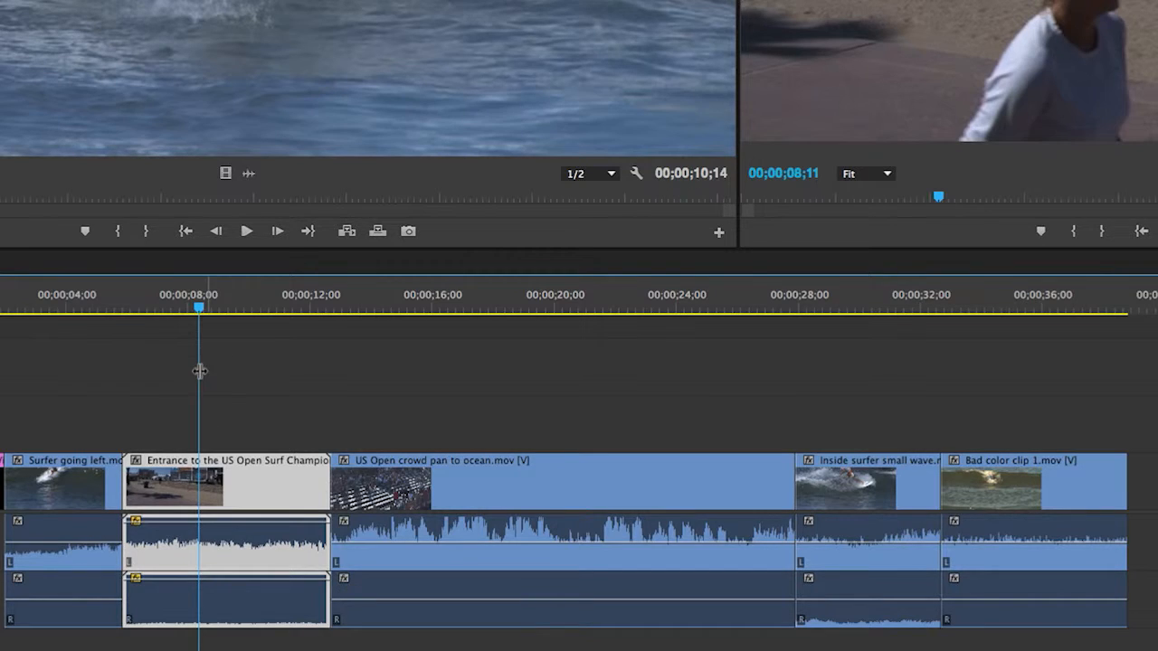
Play the Entrance clip from 00;00;06;04 to check its level on the meters, and return the playhead near its start.
{"action": "left_click_drag", "start_coordinate": [151, 308], "coordinate": [133, 309]}
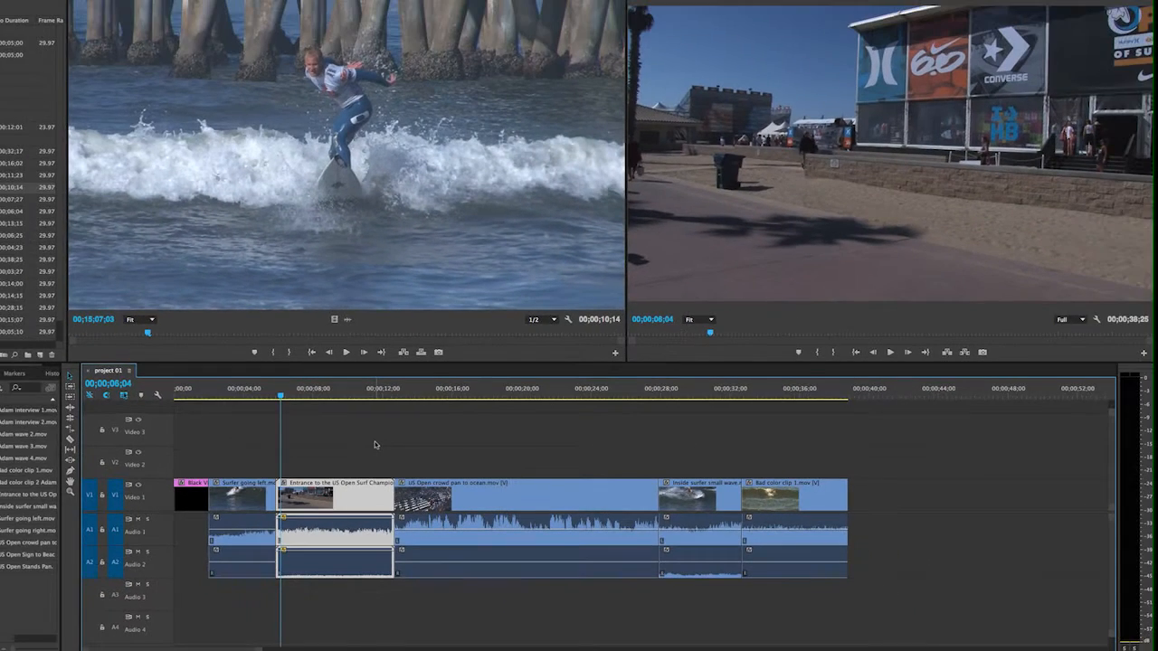
{"action": "key", "text": "space"}
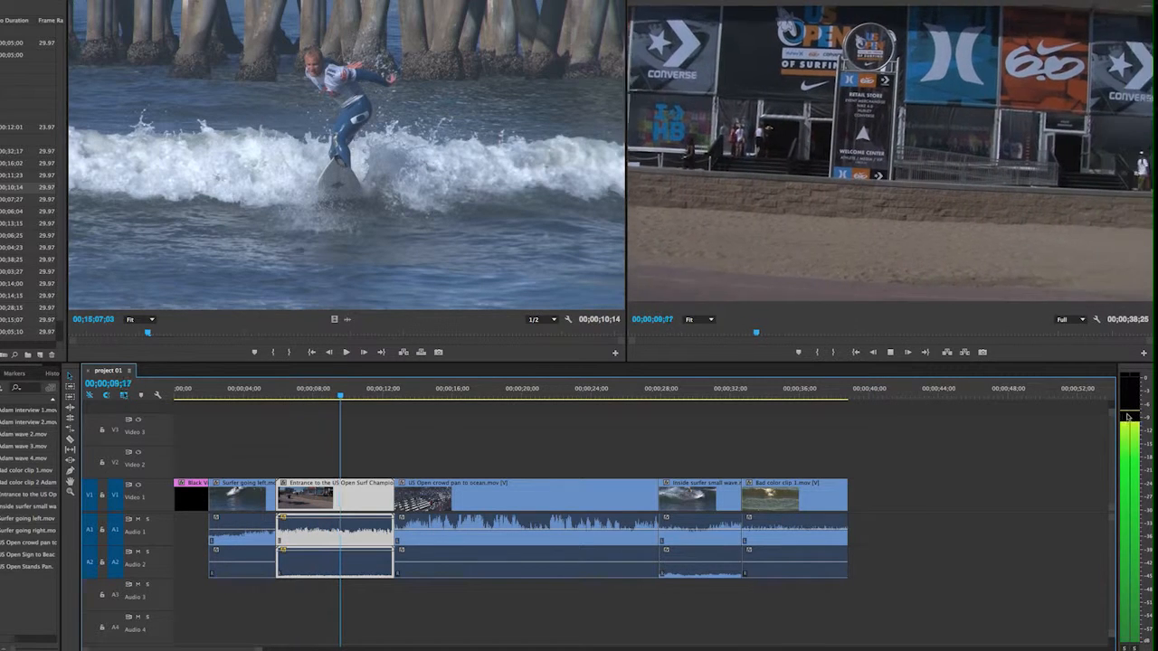
{"action": "key", "text": "space"}
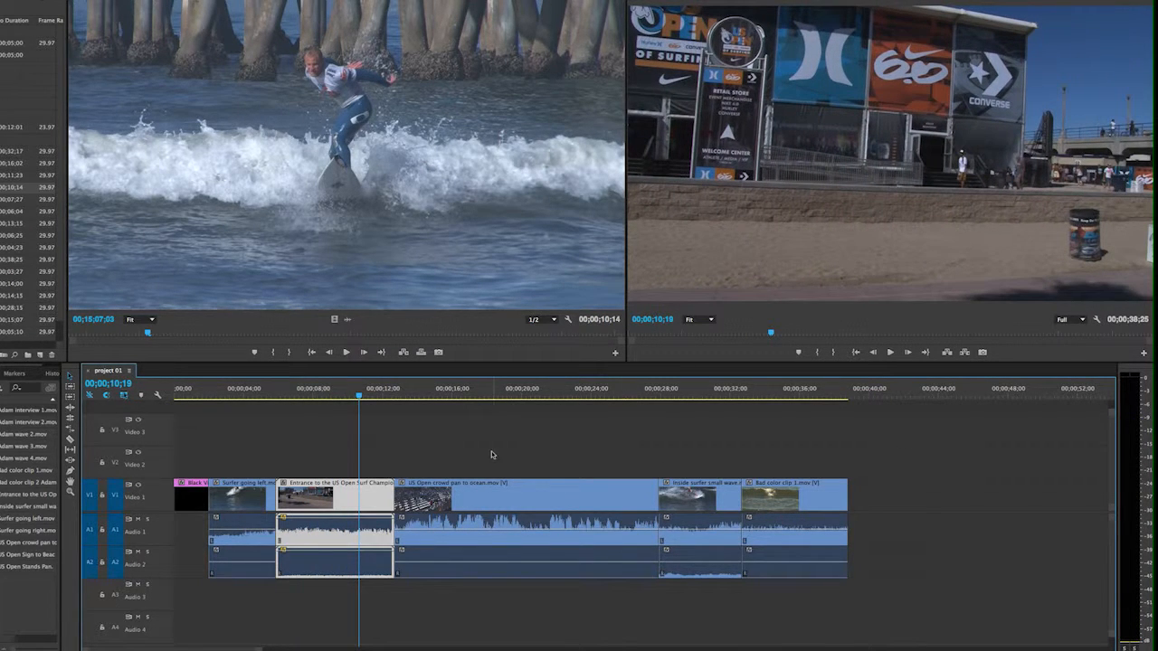
{"action": "left_click", "coordinate": [288, 391]}
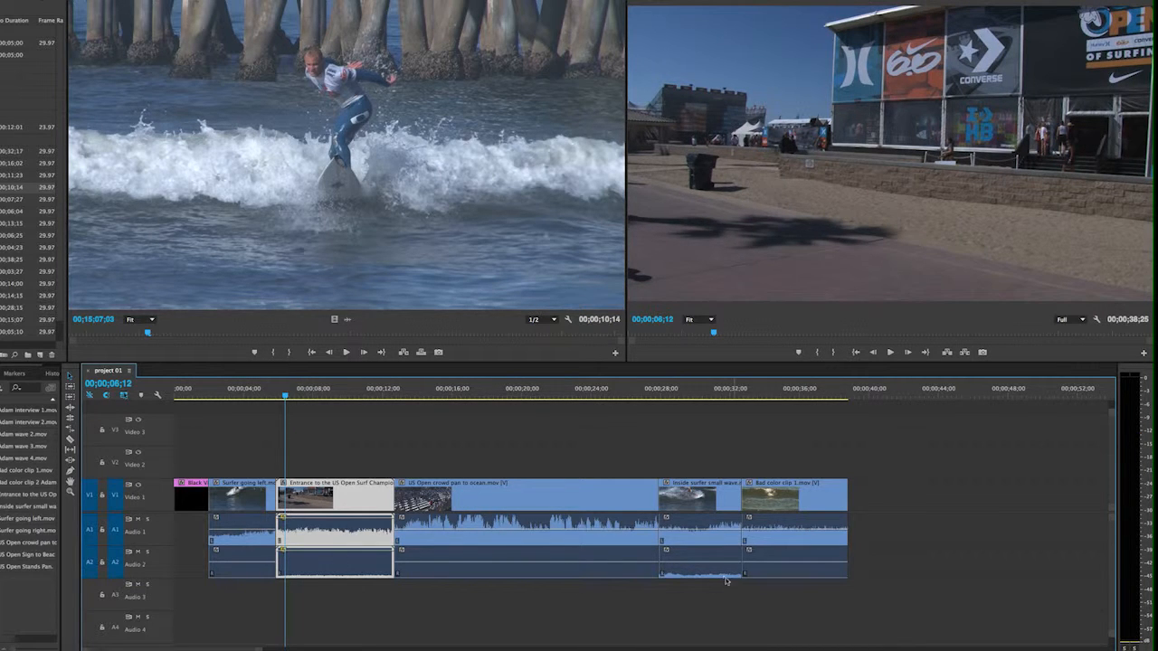
Open the Audio Gain settings for the Entrance clip.
{"action": "left_click", "coordinate": [460, 604]}
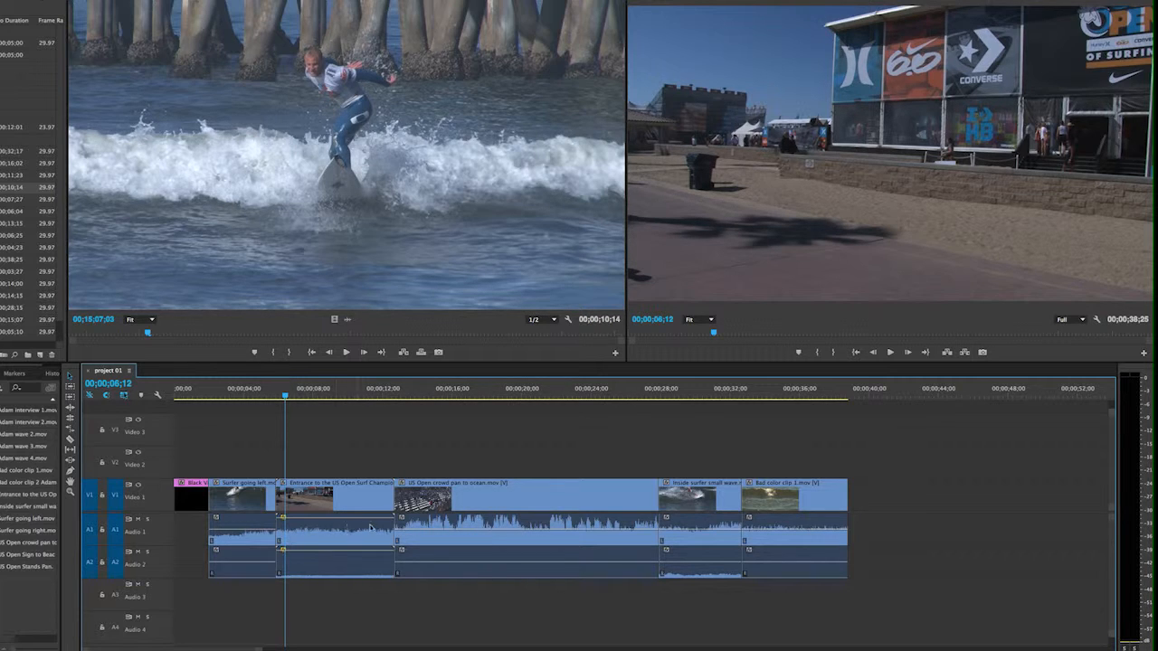
{"action": "left_click_drag", "start_coordinate": [330, 528], "coordinate": [326, 524]}
{"action": "right_click", "coordinate": [315, 533]}
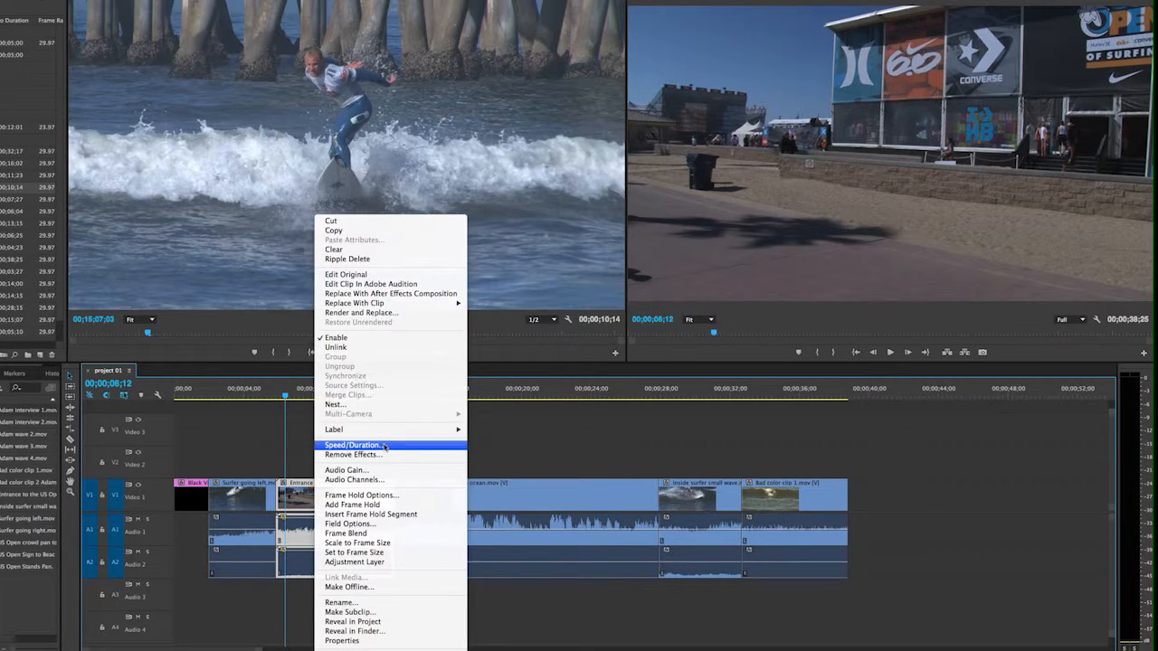
{"action": "left_click", "coordinate": [413, 472]}
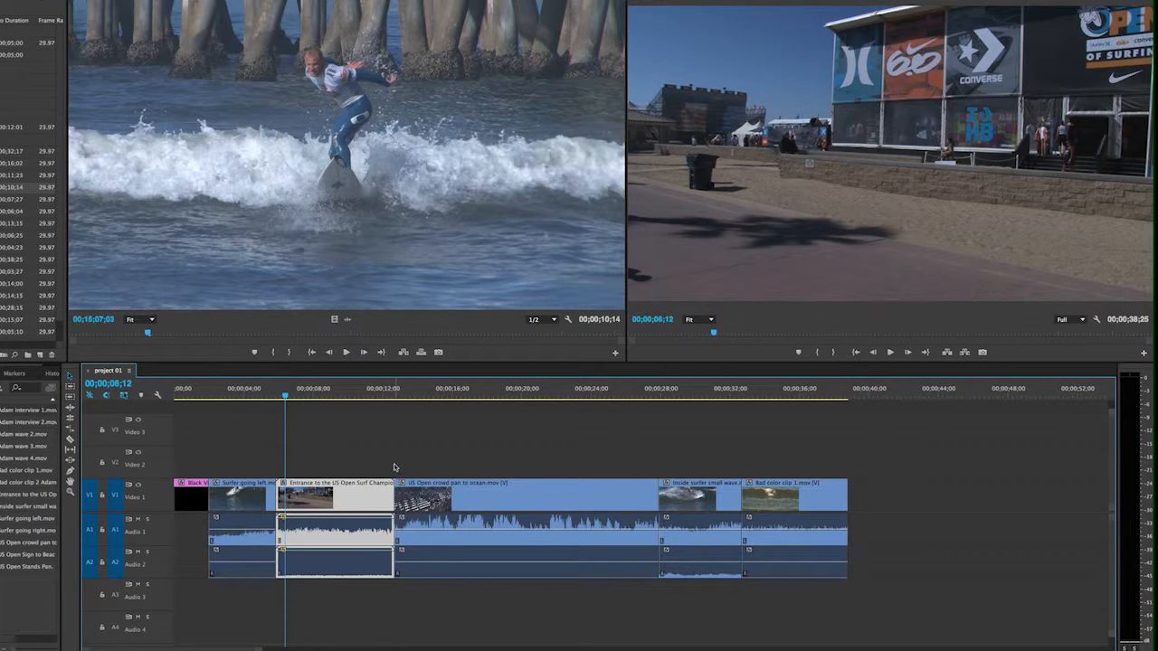
Play the US Open crowd pan clip from just before its start to check its level on the audio meters.
{"action": "left_click", "coordinate": [398, 395]}
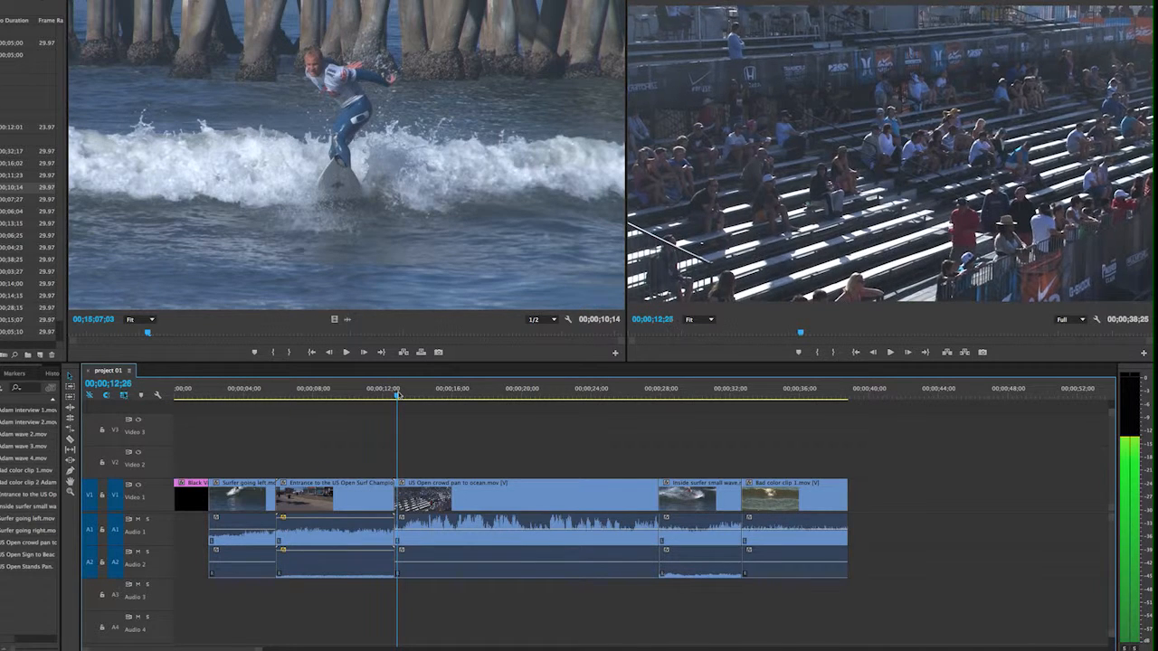
{"action": "key", "text": "Left"}
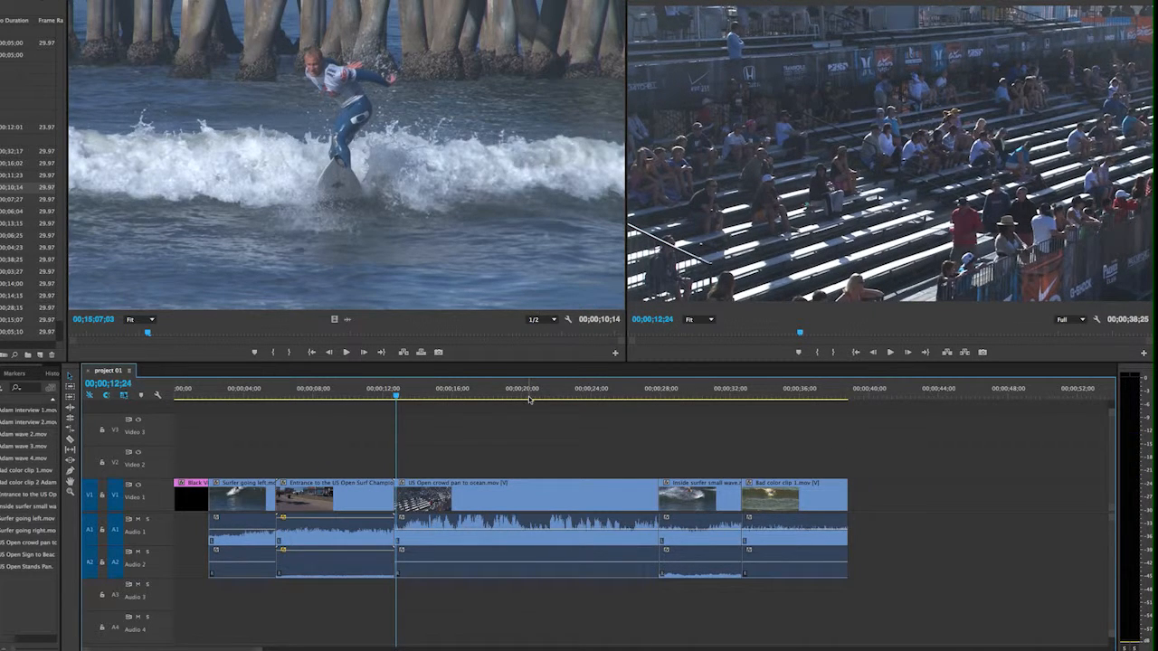
{"action": "key", "text": "space"}
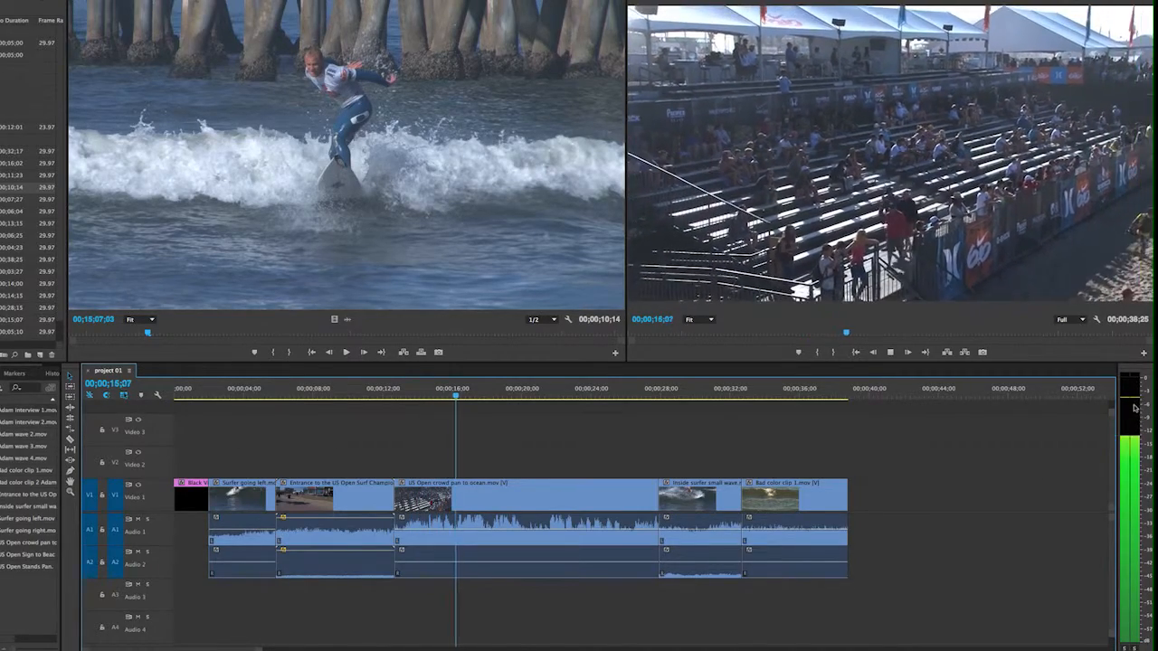
{"action": "key", "text": "space"}
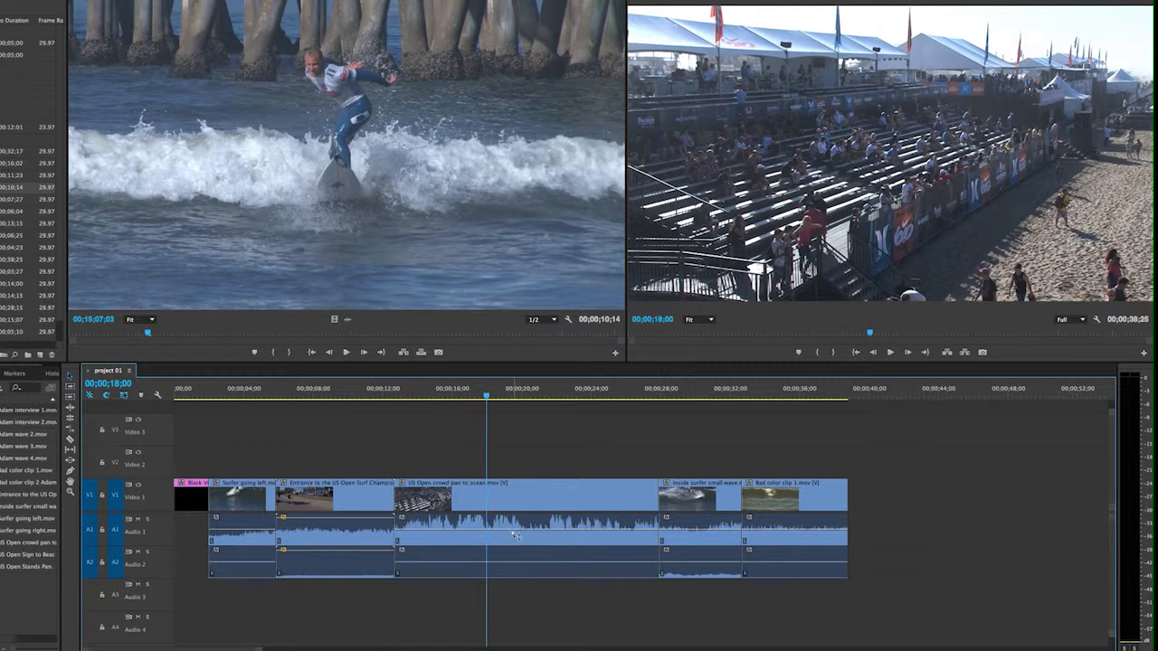
Lower the crowd pan clip's Audio 1 volume line slightly, play it to check the level, and deselect the clip.
{"action": "left_click_drag", "start_coordinate": [513, 533], "coordinate": [513, 535]}
{"action": "key", "text": "space"}
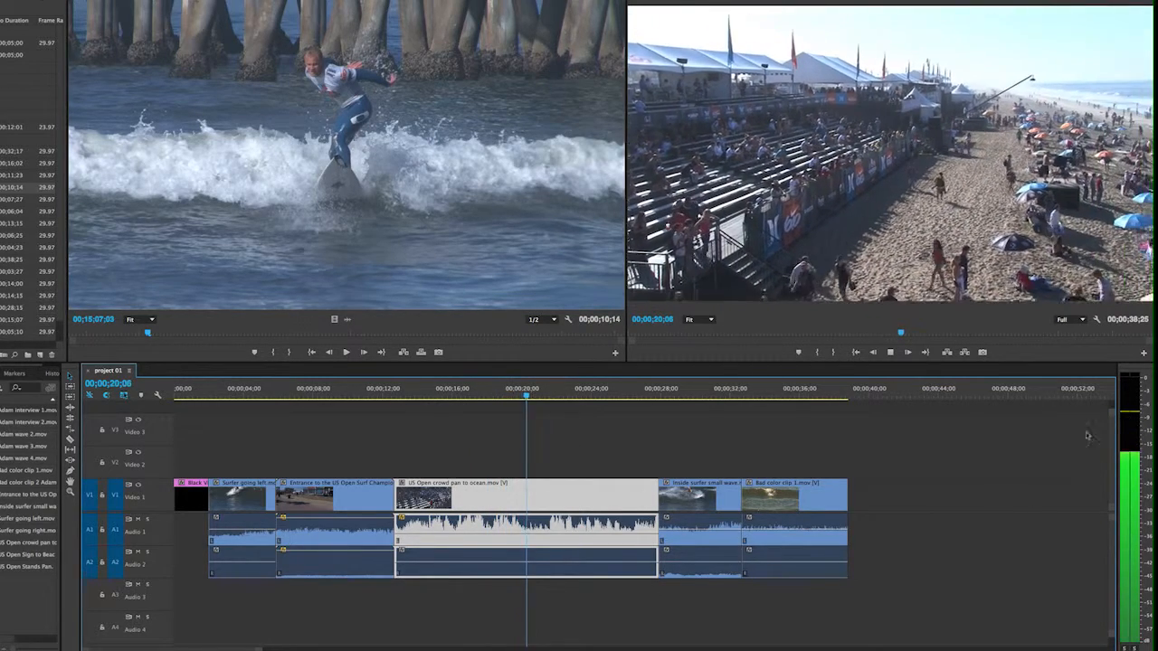
{"action": "key", "text": "space"}
{"action": "left_click", "coordinate": [566, 451]}
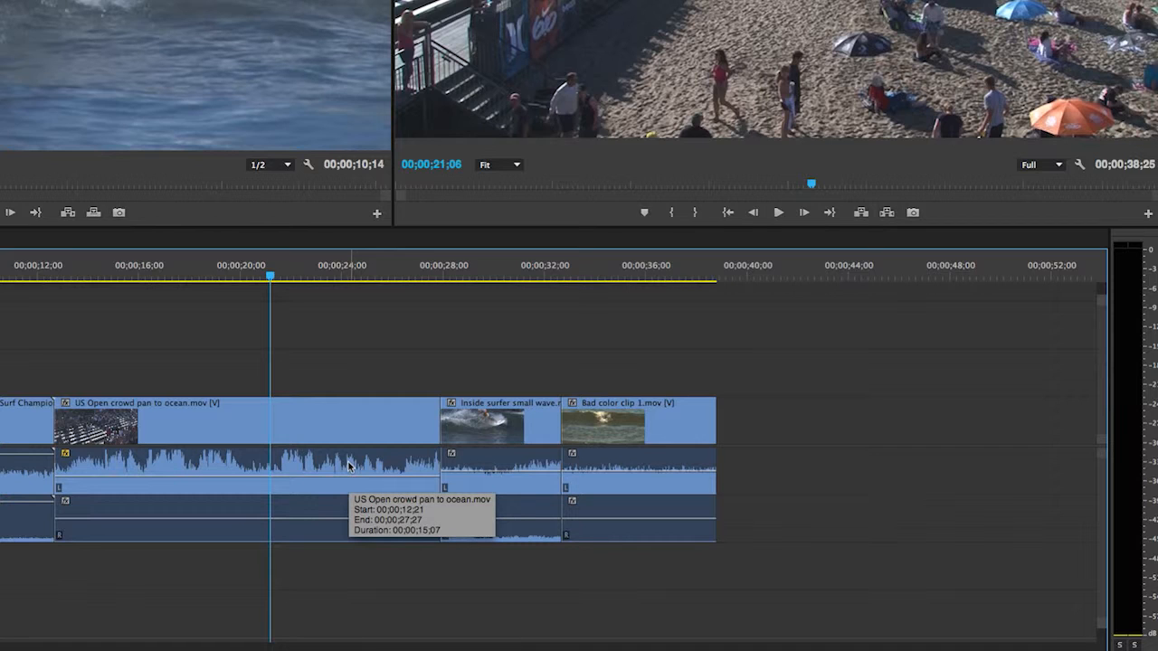
Place the playhead near the start of the crowd pan clip and examine the sequence's Audio Track Mixer.
{"action": "left_click", "coordinate": [74, 273]}
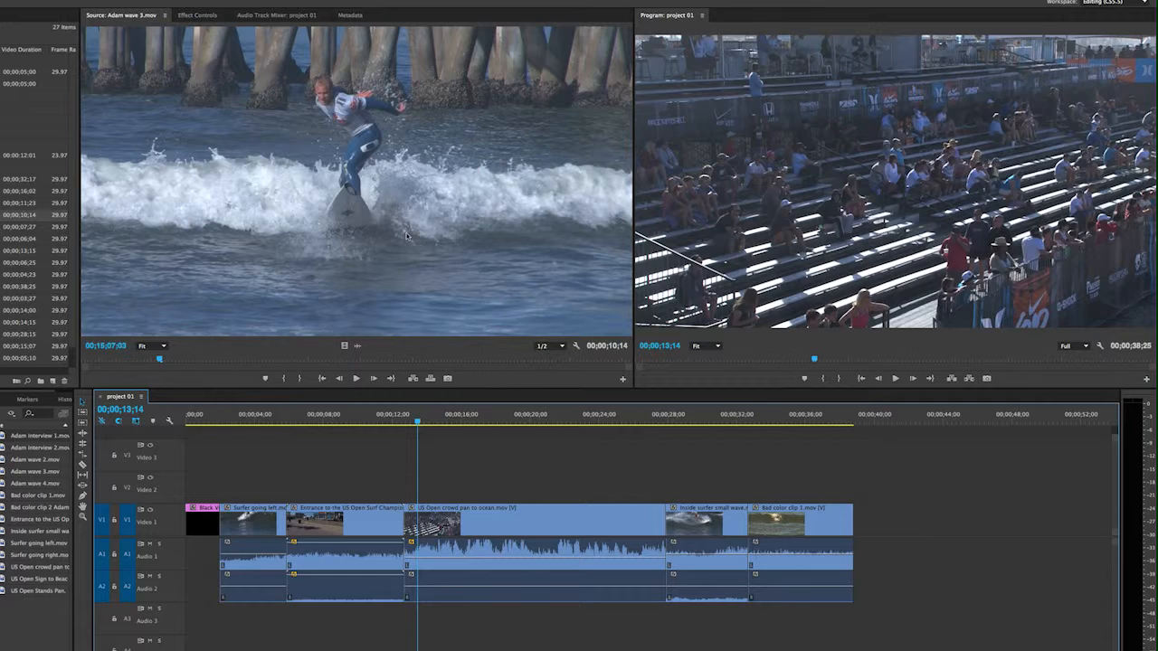
{"action": "left_click", "coordinate": [423, 426]}
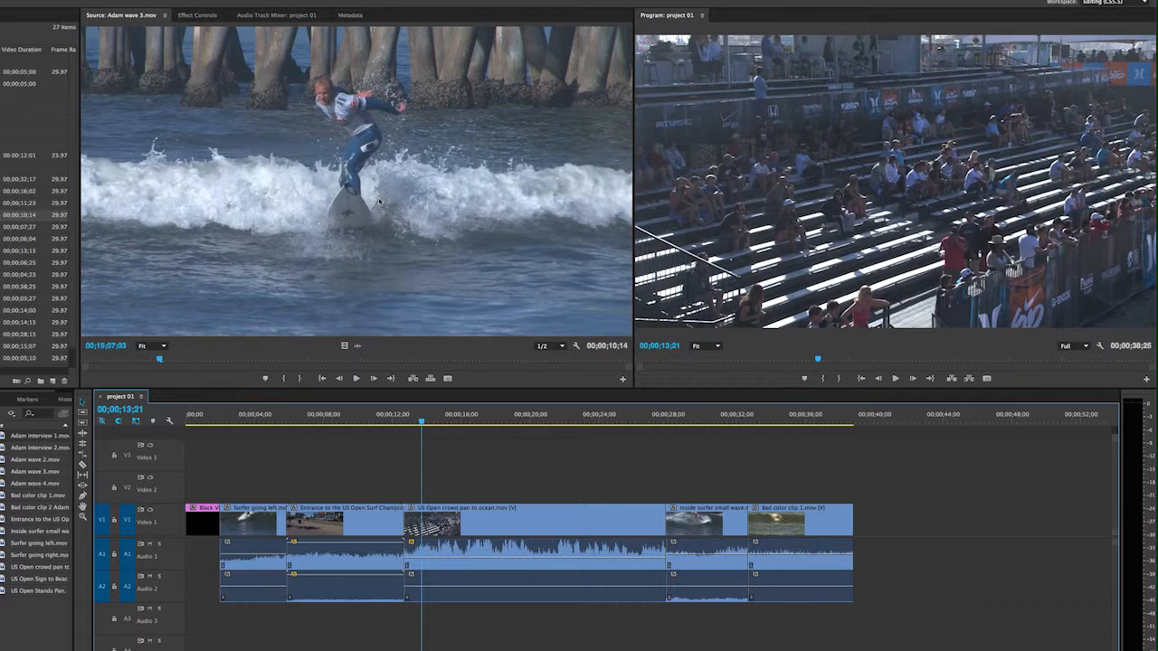
{"action": "left_click", "coordinate": [302, 18]}
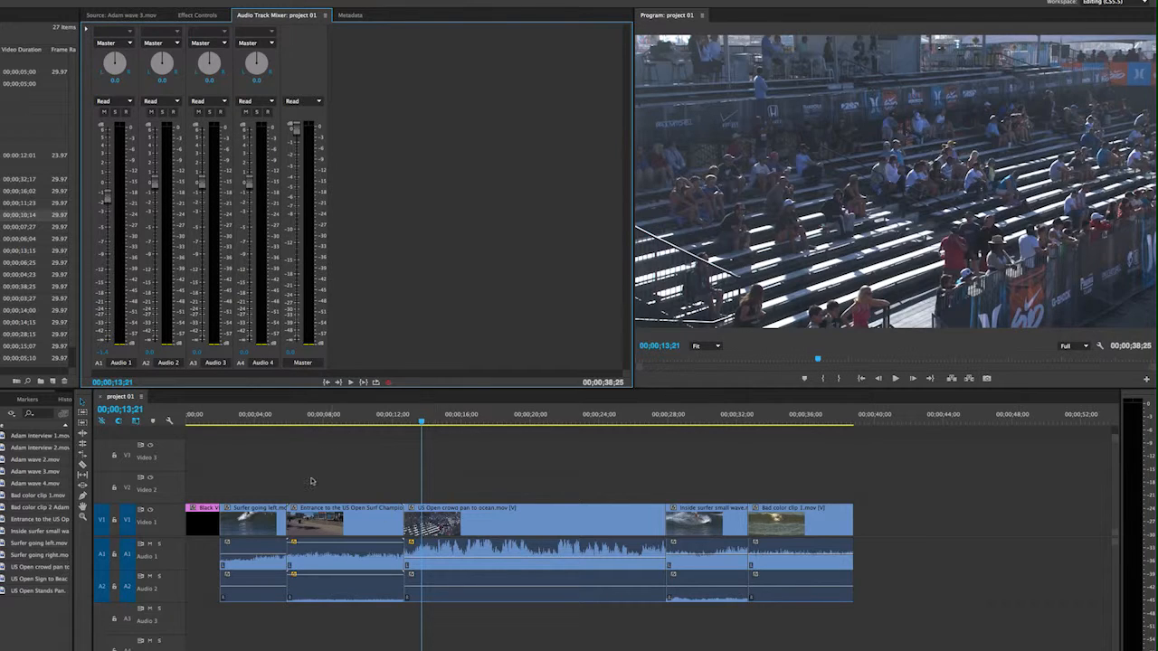
Play Adam wave 3.mov in the Source monitor to check its level, and return its playhead to 00;15;06;20.
{"action": "left_click", "coordinate": [125, 15]}
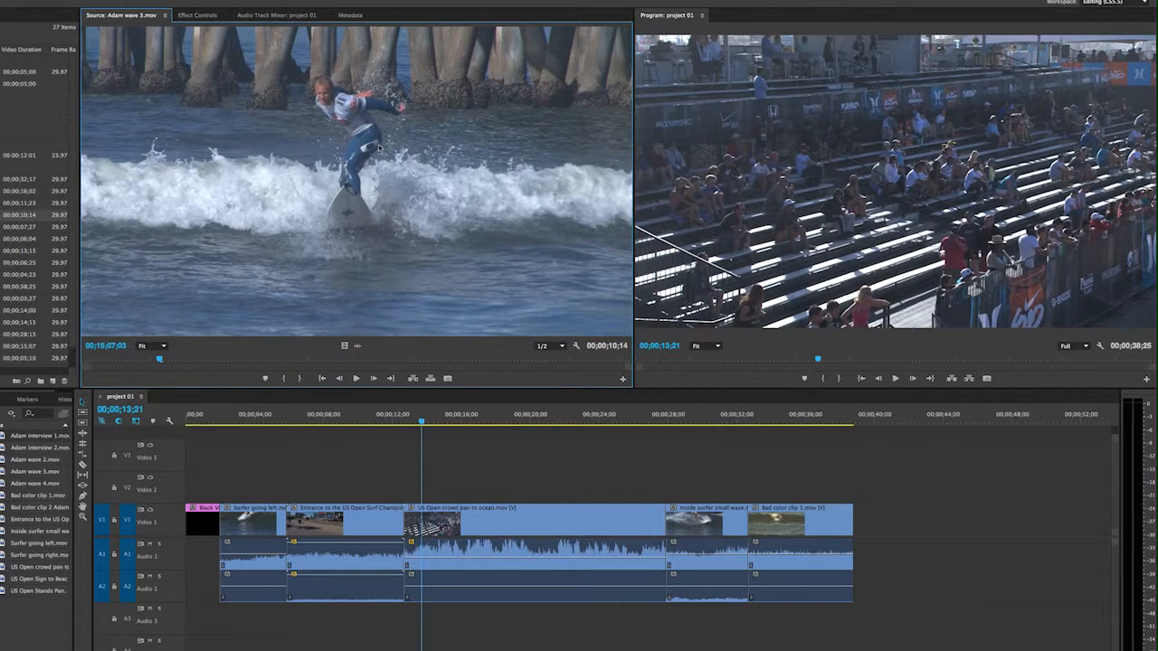
{"action": "left_click", "coordinate": [356, 379]}
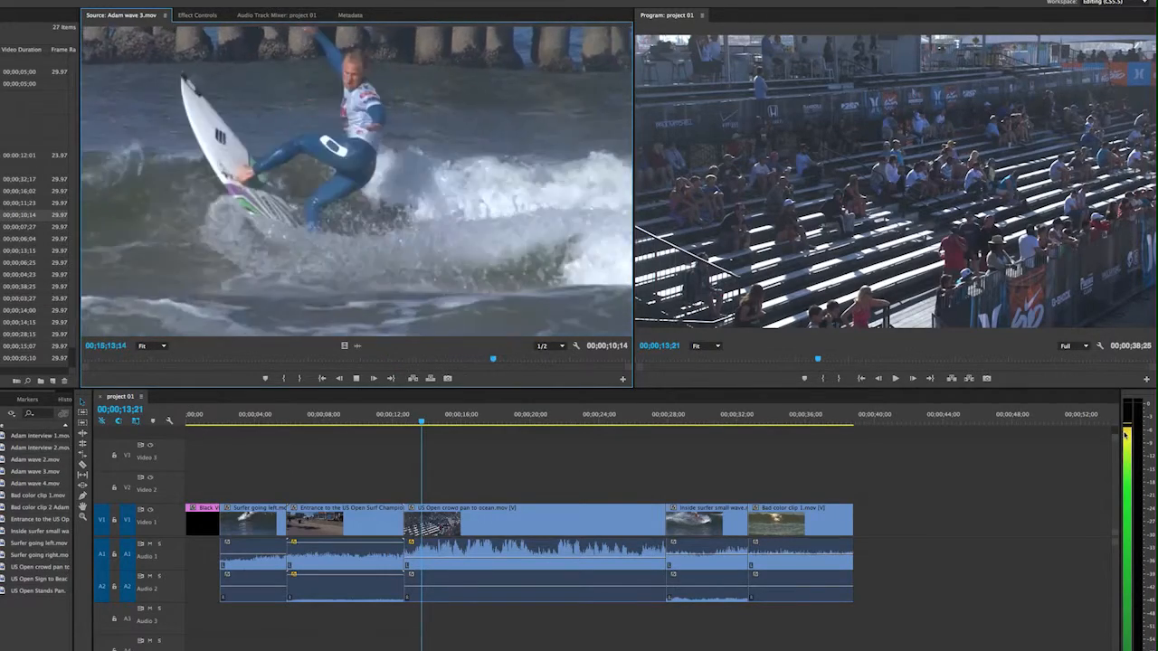
{"action": "key", "text": "space"}
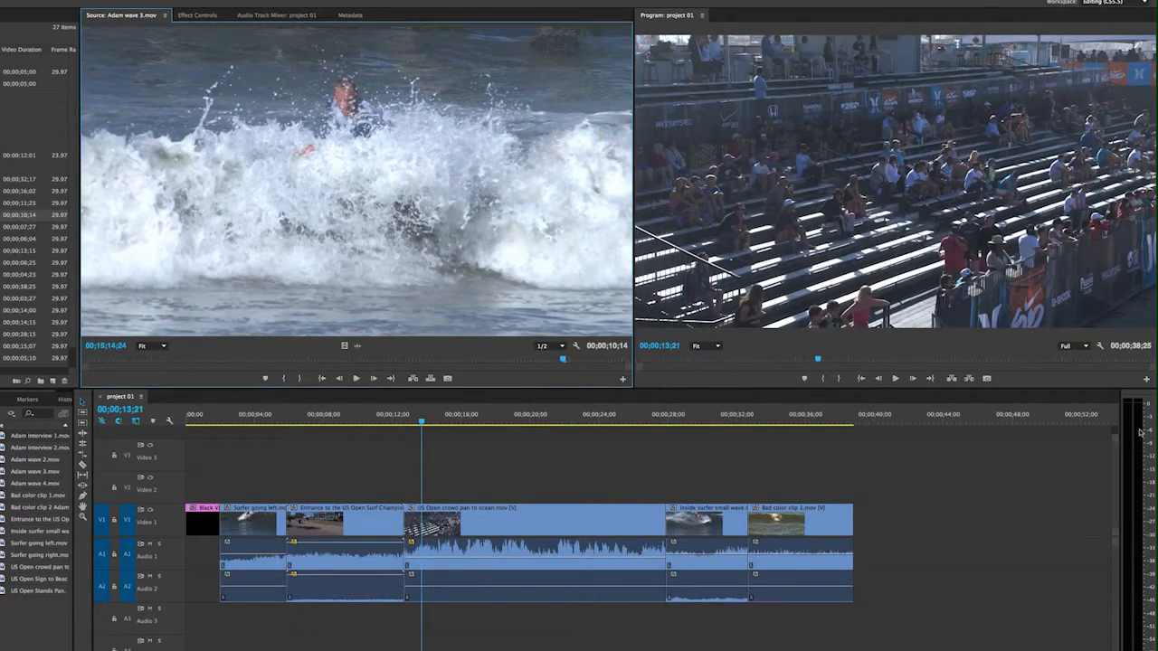
{"action": "left_click_drag", "start_coordinate": [561, 360], "coordinate": [136, 359]}
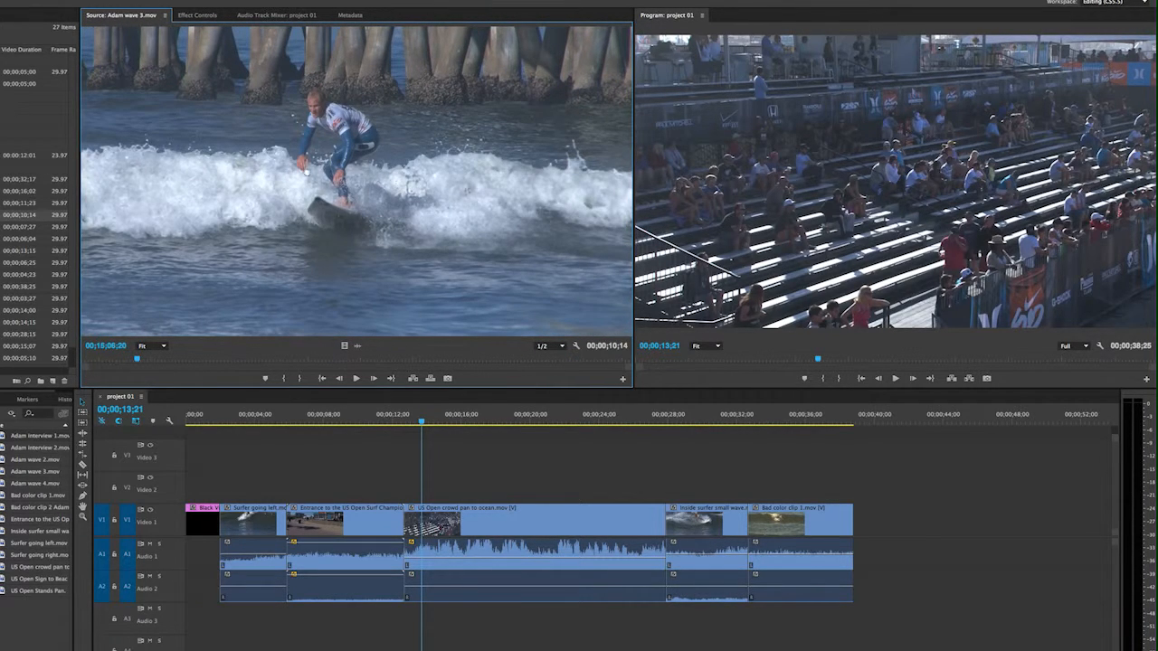
Add Adam wave 3.mov to the end of the sequence and play it from its start to check its level.
{"action": "left_click_drag", "start_coordinate": [306, 172], "coordinate": [858, 528]}
{"action": "left_click", "coordinate": [856, 421]}
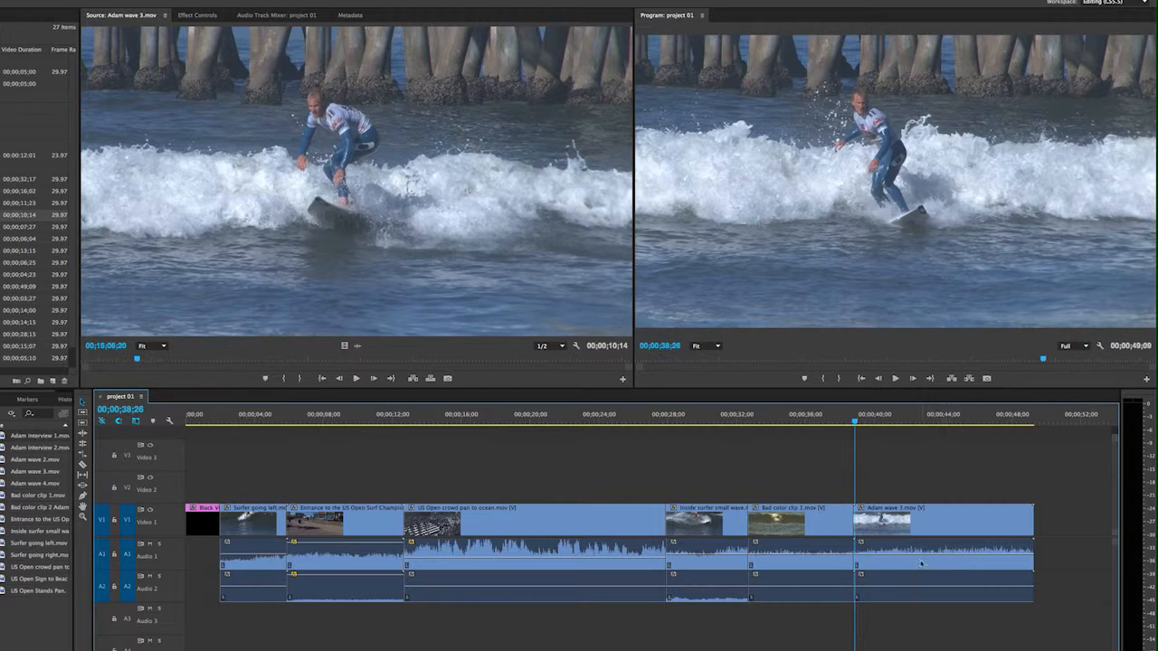
{"action": "left_click", "coordinate": [897, 379]}
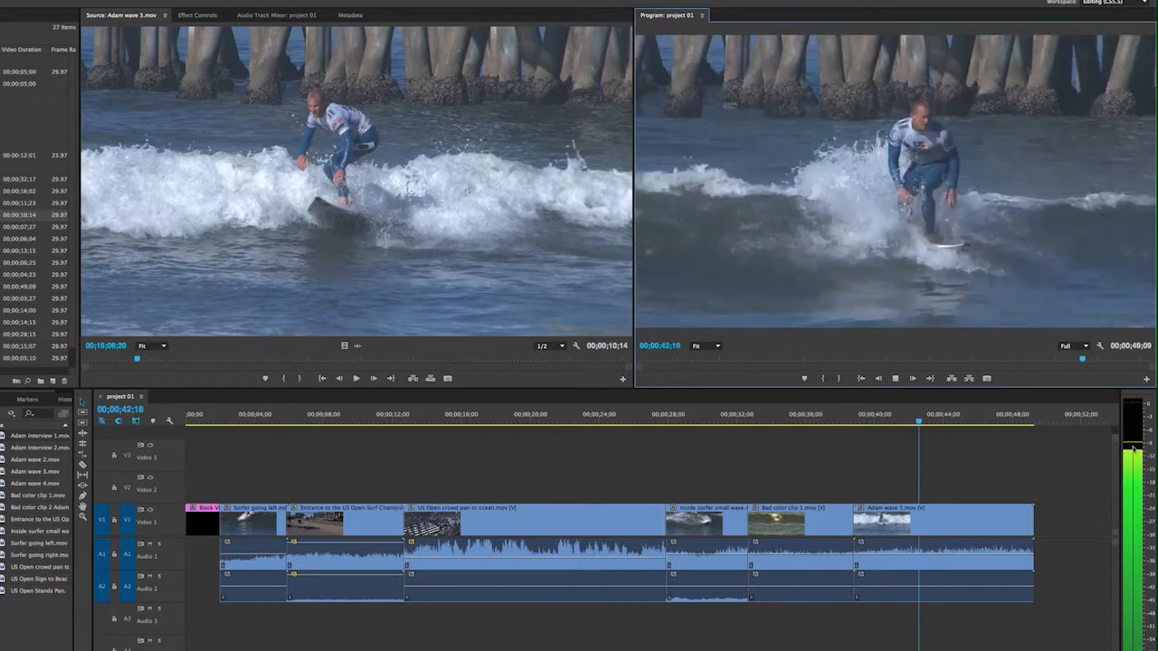
{"action": "key", "text": "space"}
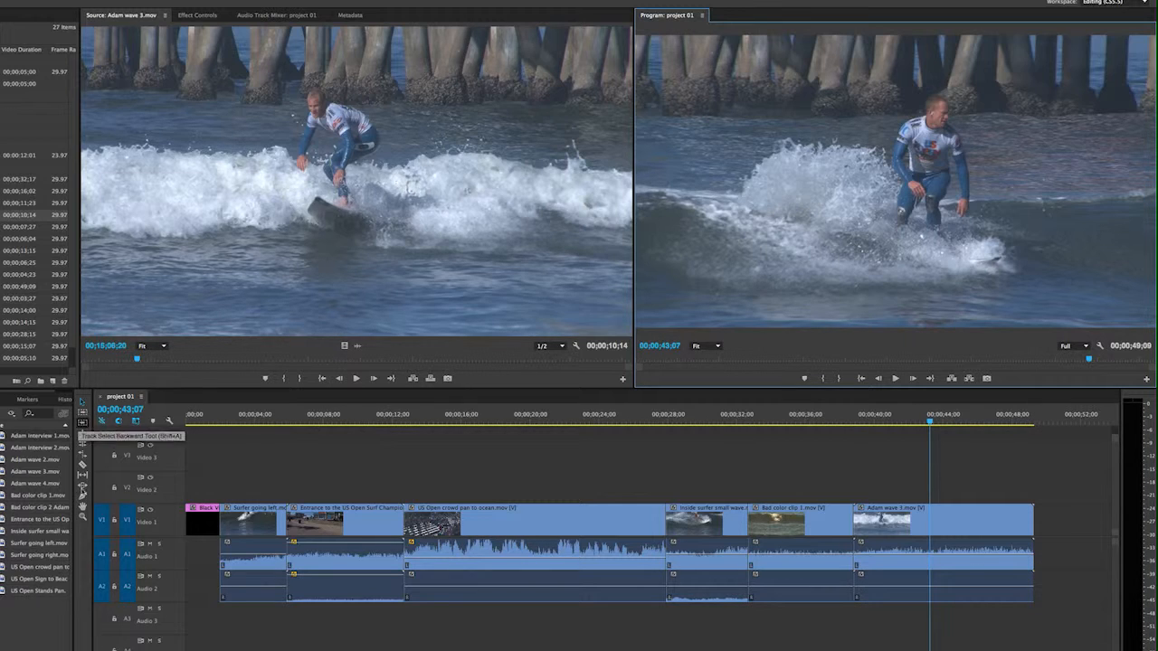
With the Pen tool, add an Audio 1 fade-out at the end of Adam wave 3.mov, down to -oo dB at 00;00;49;09.
{"action": "left_click", "coordinate": [82, 496]}
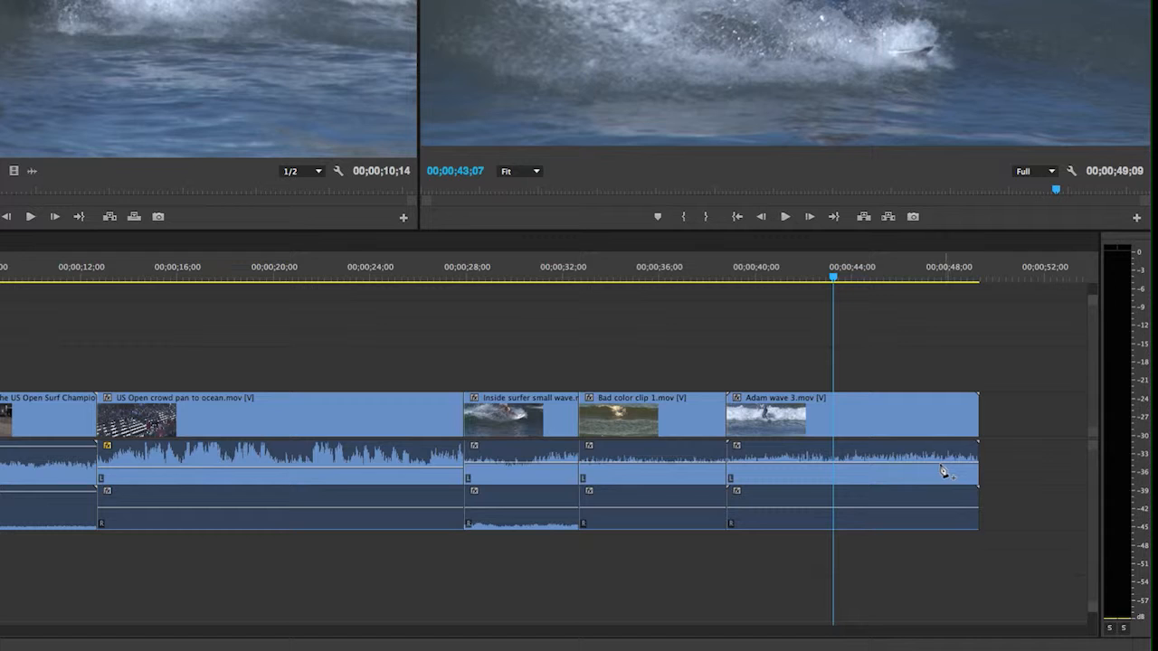
{"action": "left_click", "coordinate": [941, 464]}
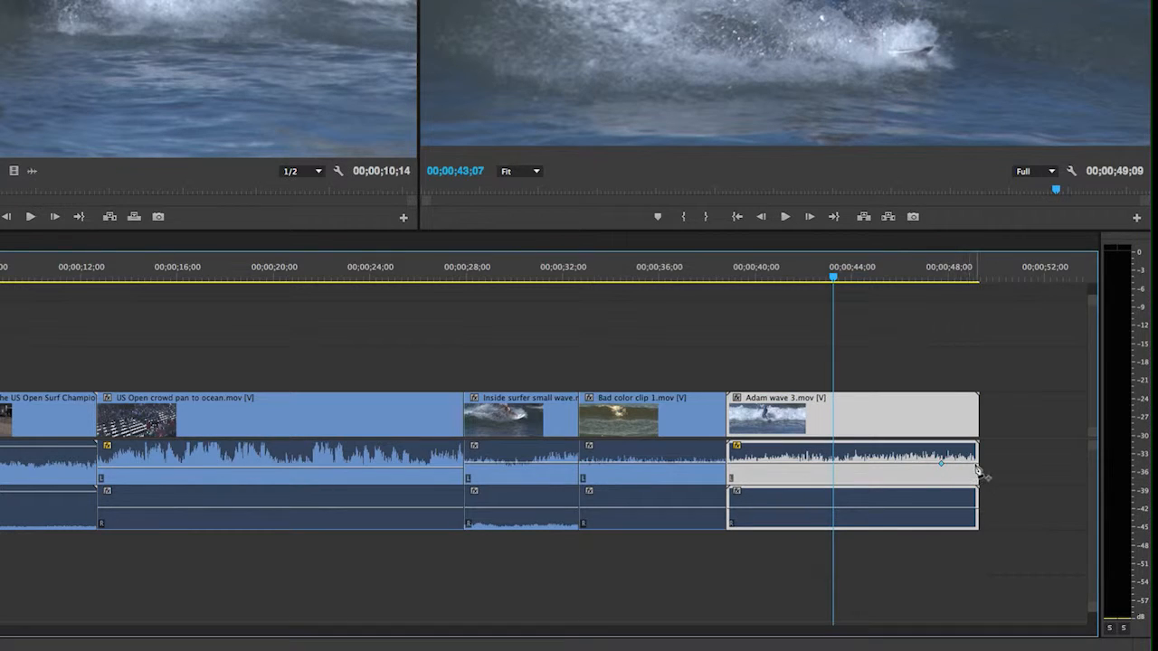
{"action": "left_click_drag", "start_coordinate": [977, 469], "coordinate": [980, 476]}
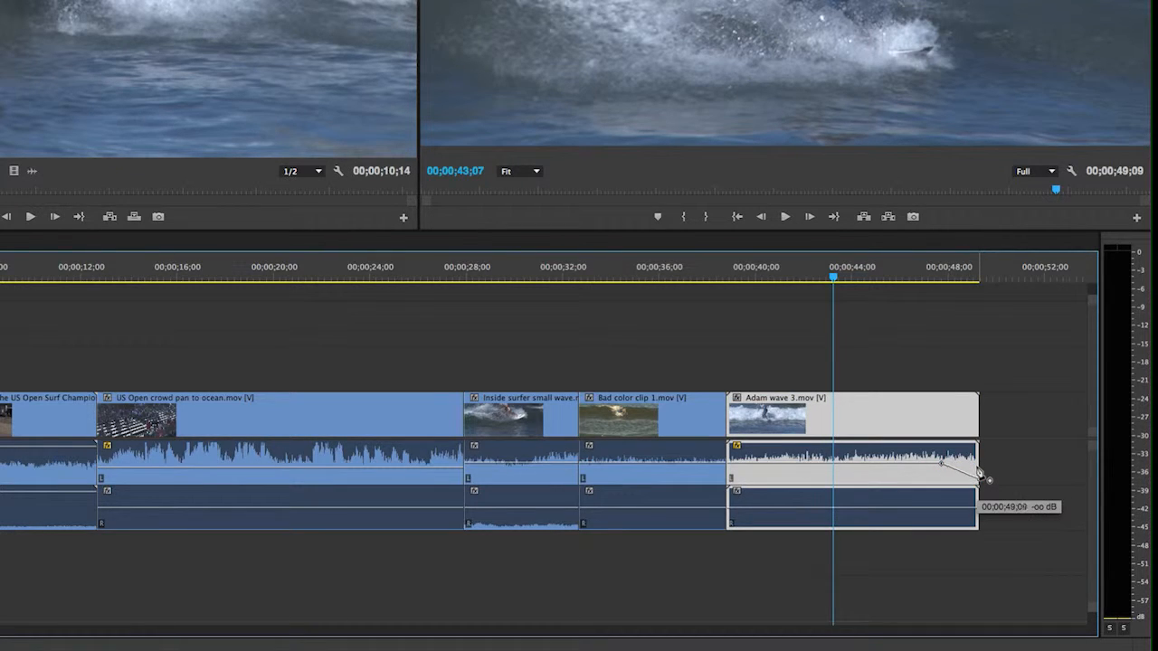
Play the end of Adam wave 3.mov from 00;00;46;24 to check the fade-out, and move the playhead back to 00;00;43;05.
{"action": "left_click", "coordinate": [920, 278]}
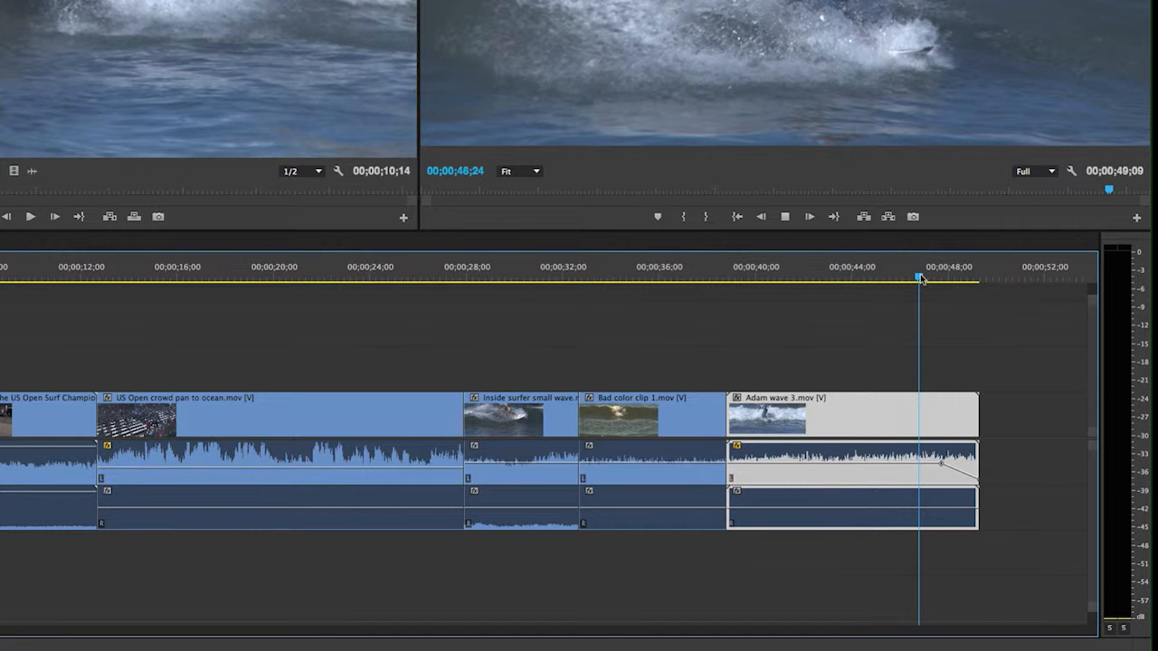
{"action": "key", "text": "space"}
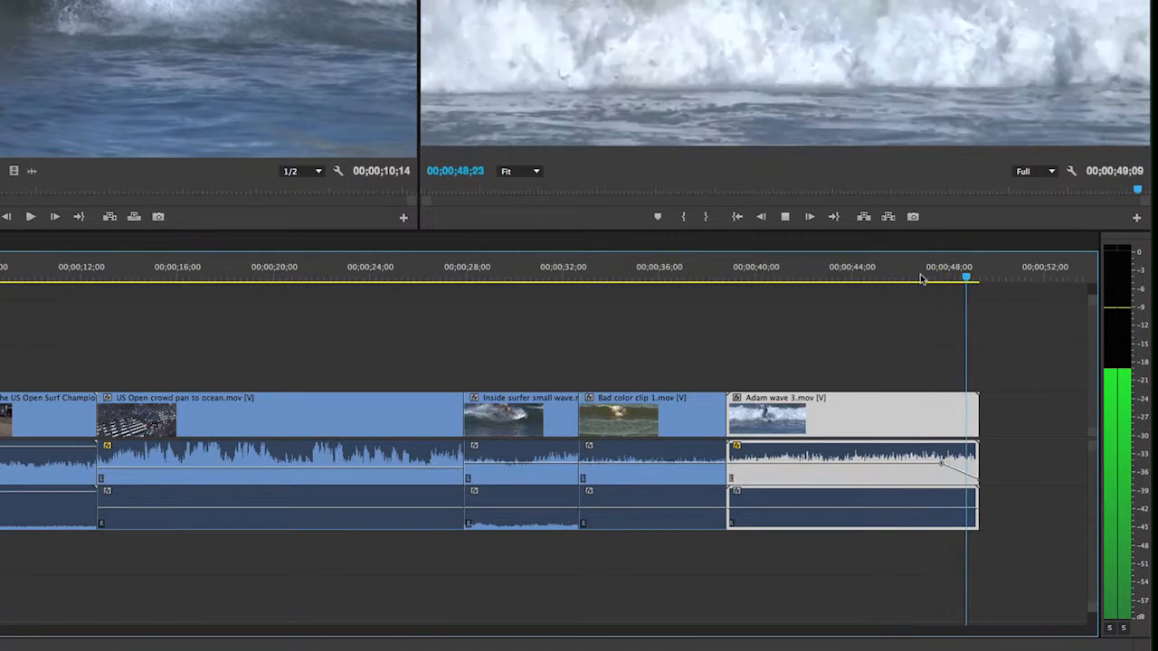
{"action": "left_click", "coordinate": [832, 277]}
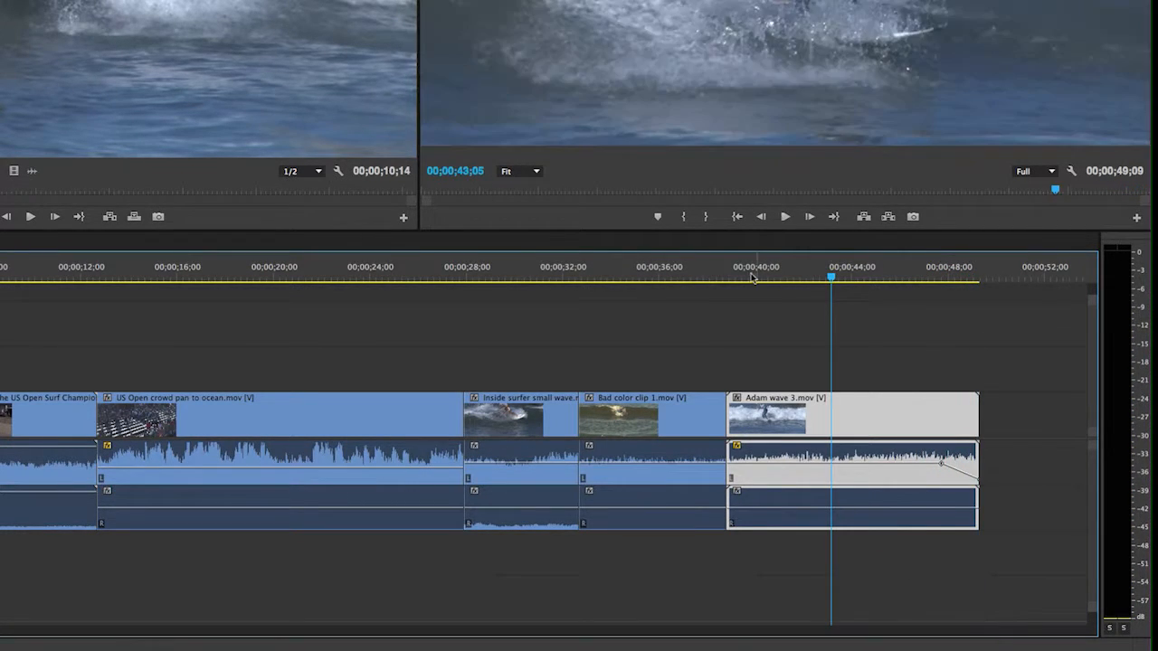
Create an Audio 1 fade-in with two keyframes at the start of Adam wave 3.mov and play it to check.
{"action": "left_click", "coordinate": [735, 276]}
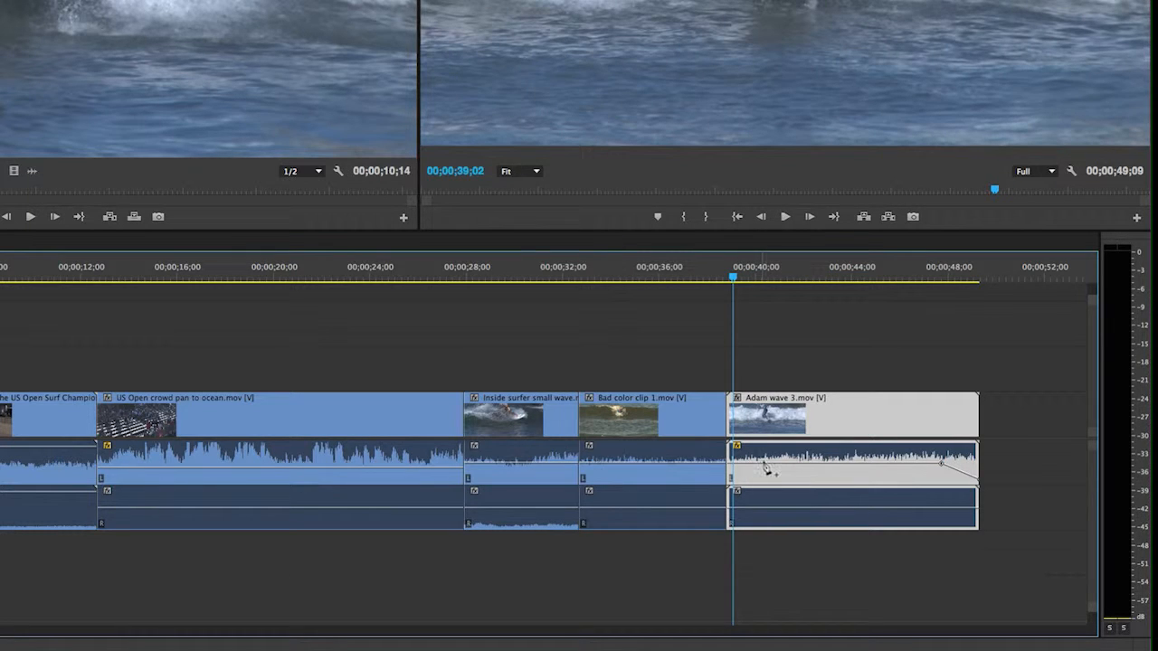
{"action": "left_click", "coordinate": [762, 464], "text": "ctrl"}
{"action": "left_click_drag", "start_coordinate": [729, 465], "coordinate": [731, 477]}
{"action": "key", "text": "space"}
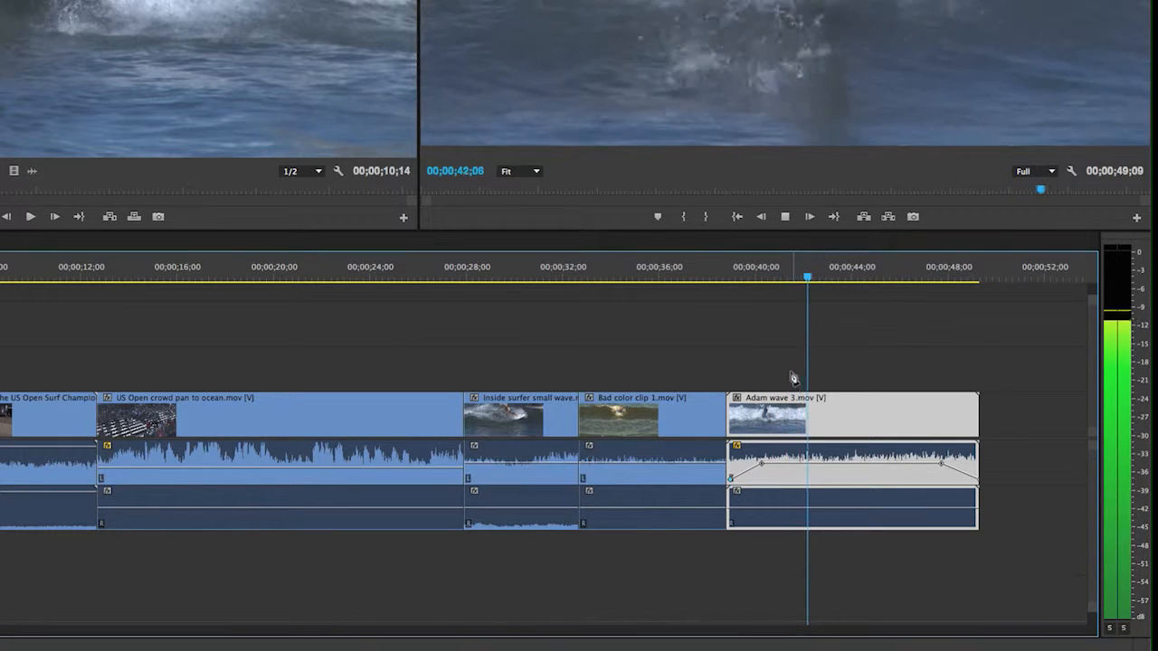
{"action": "key", "text": "space"}
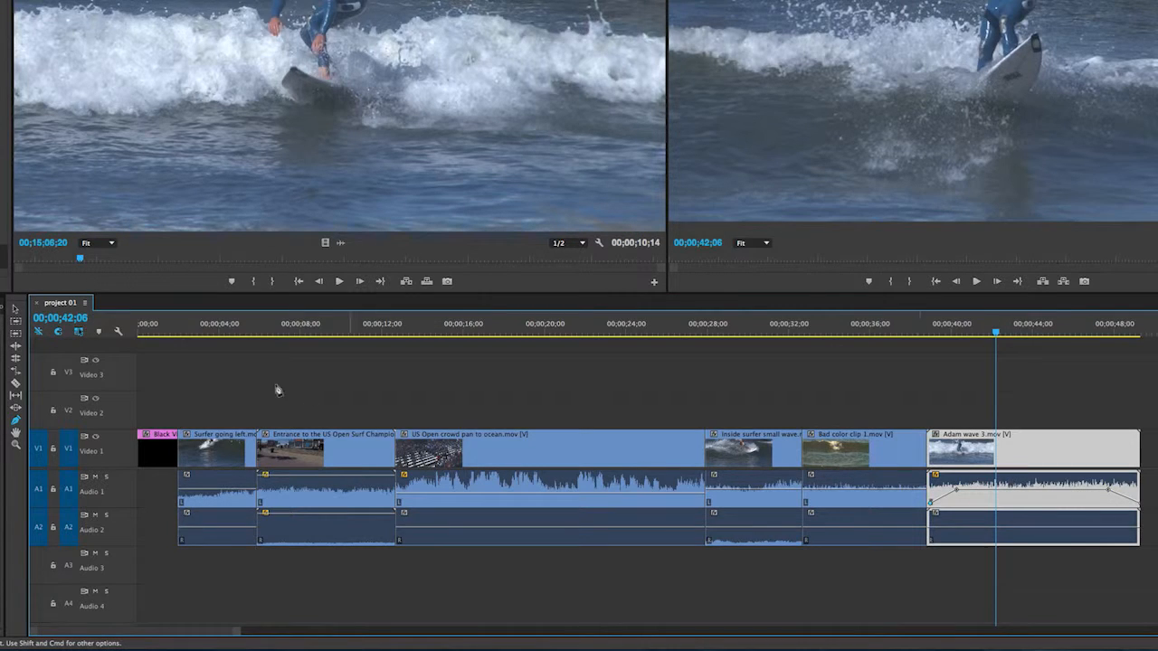
With the Selection tool, raise the Audio 1 volume line between the fade keyframes of Adam wave 3.mov slightly and deselect the clip.
{"action": "left_click", "coordinate": [15, 309]}
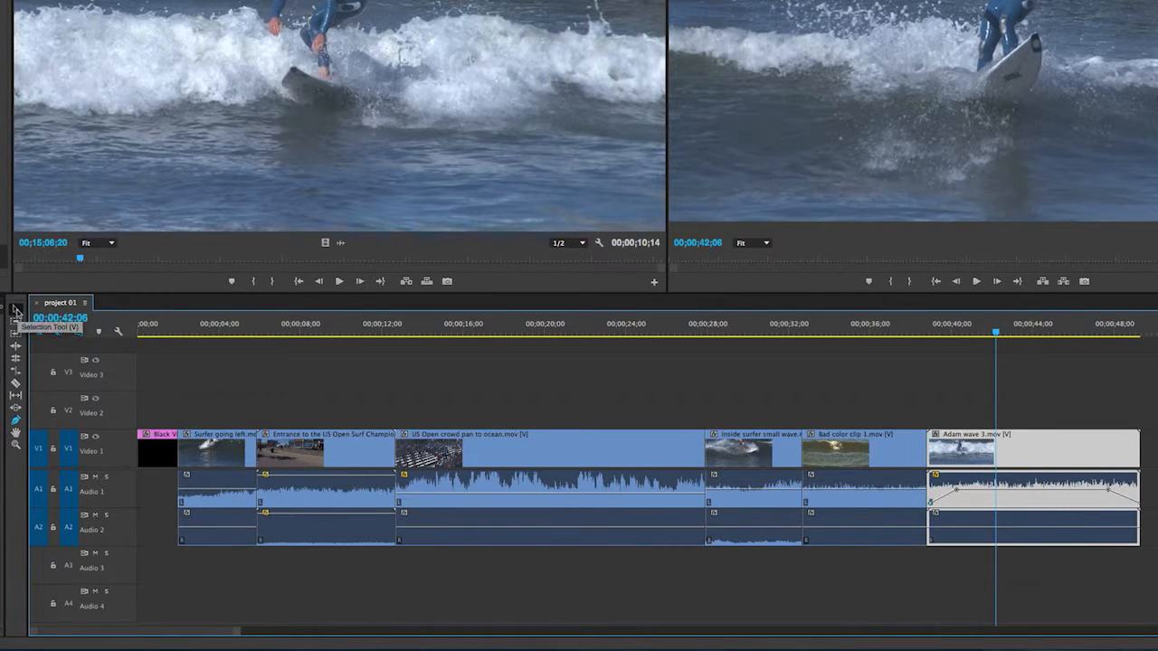
{"action": "left_click", "coordinate": [1047, 489]}
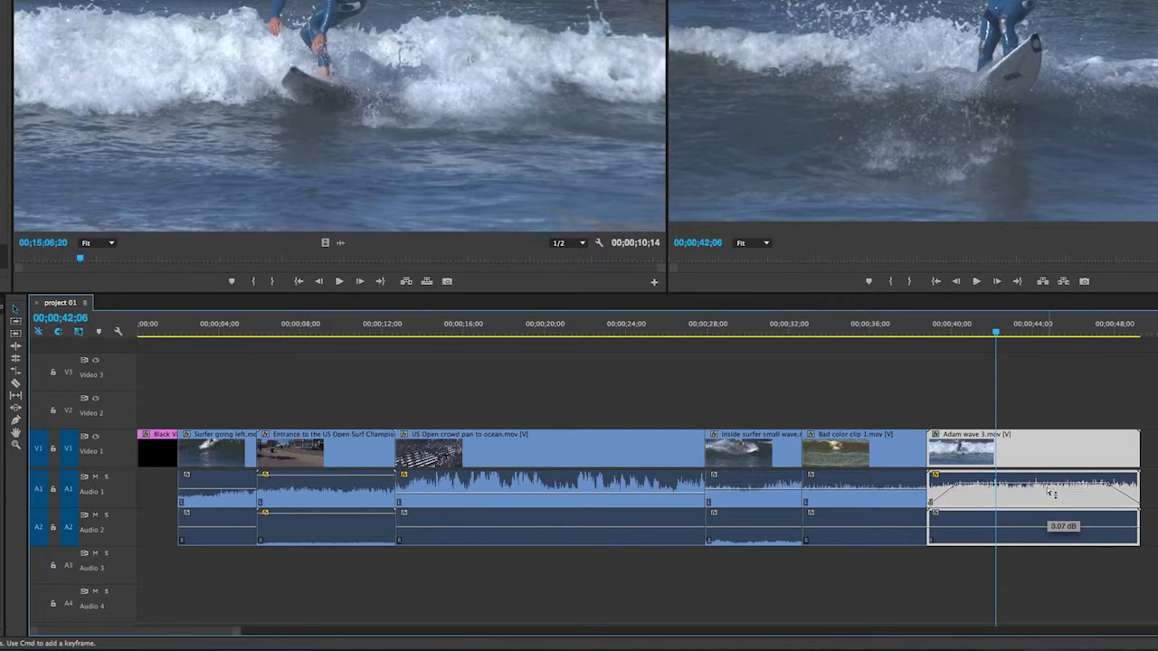
{"action": "left_click_drag", "start_coordinate": [1047, 487], "coordinate": [1047, 484]}
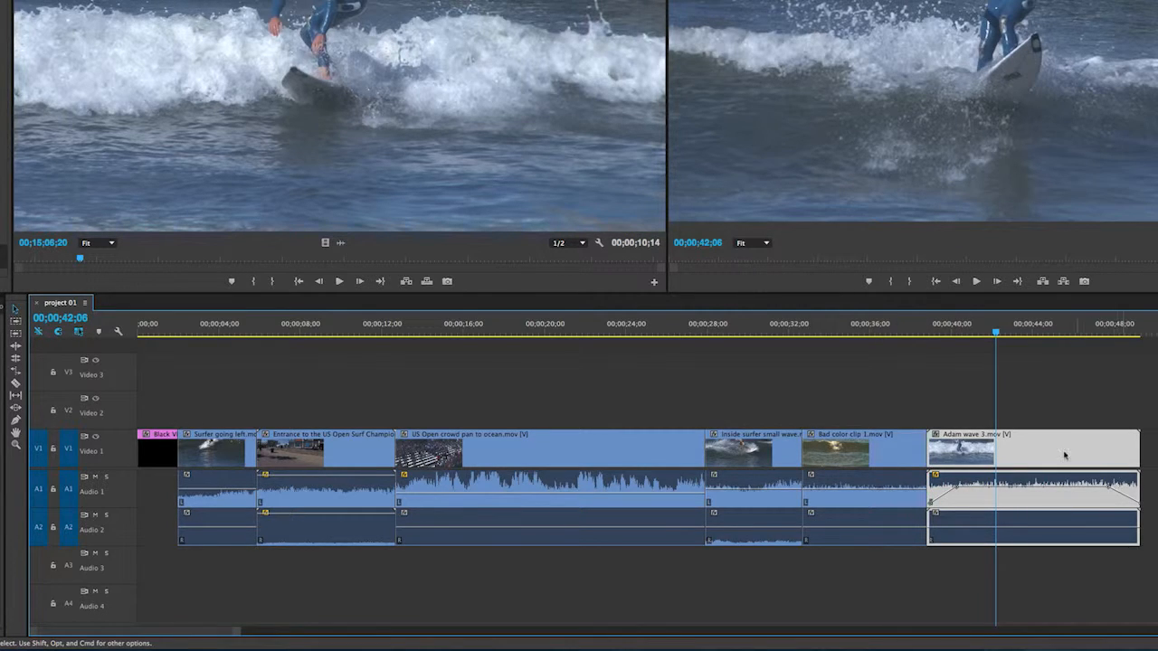
{"action": "left_click", "coordinate": [1048, 407]}
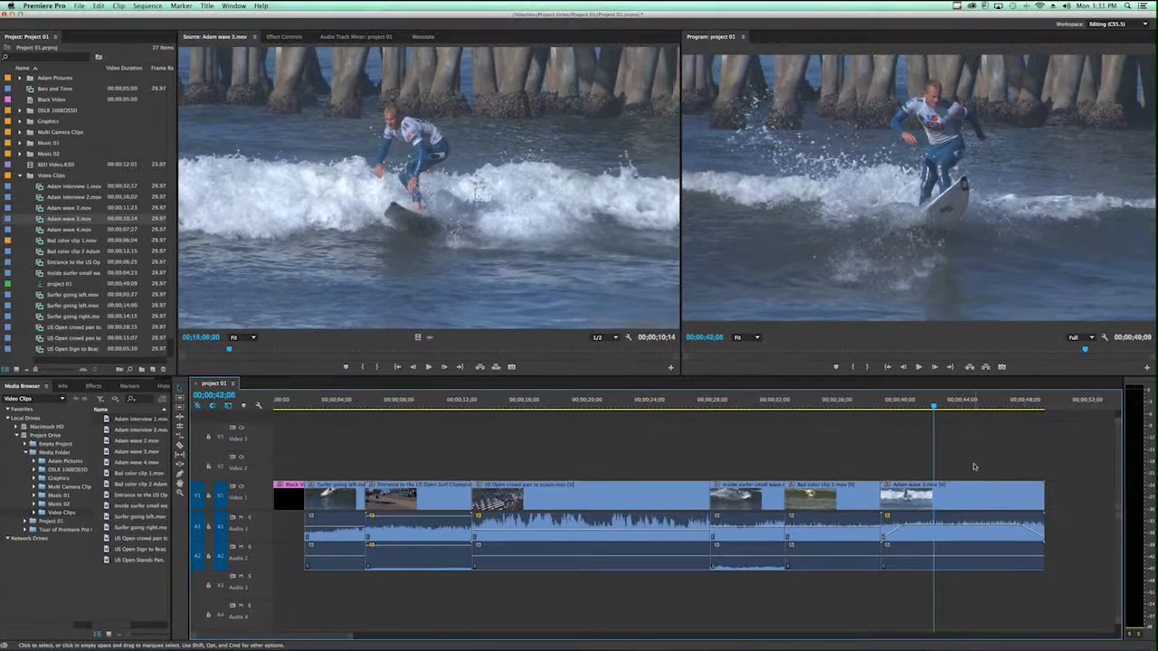